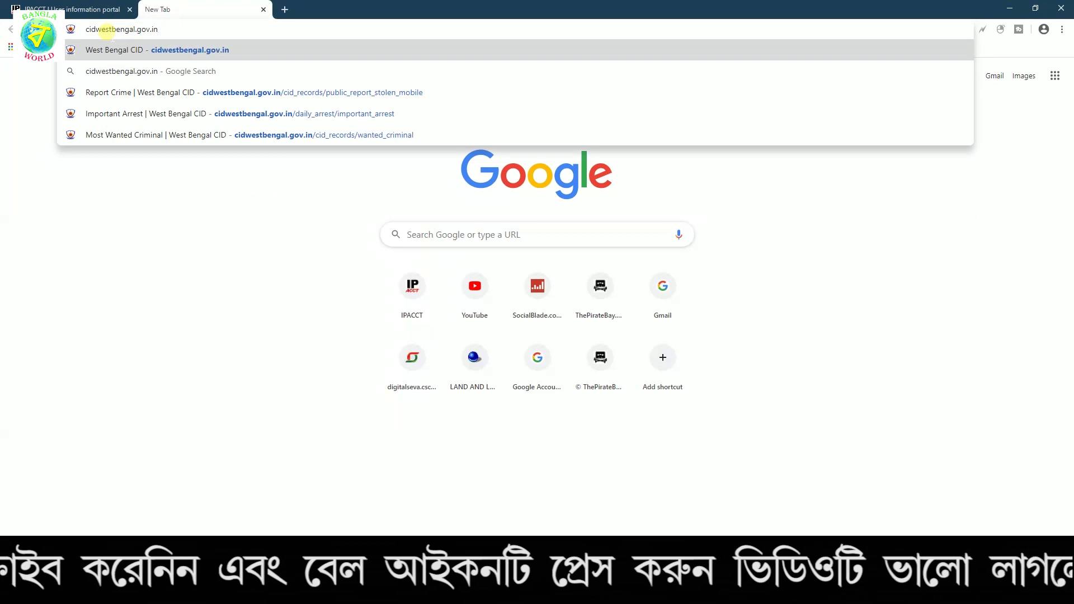
Step: Go to cidwestbengal.gov.in and open the Public Stolen Mobile Registration form under Citizen Reporting
left_click_drag(168, 30, 82, 34)
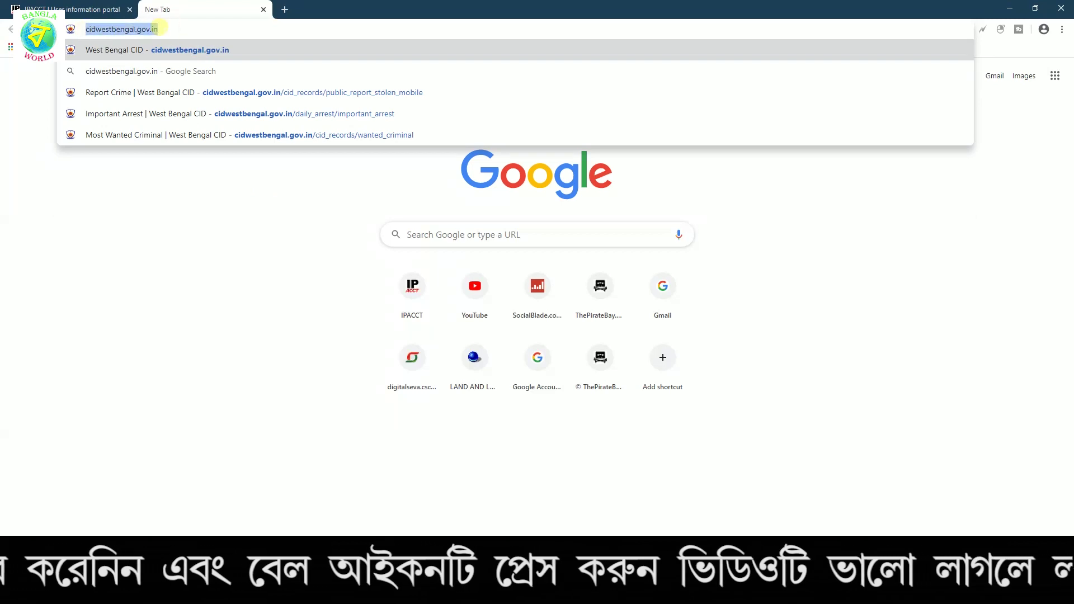
key("Return")
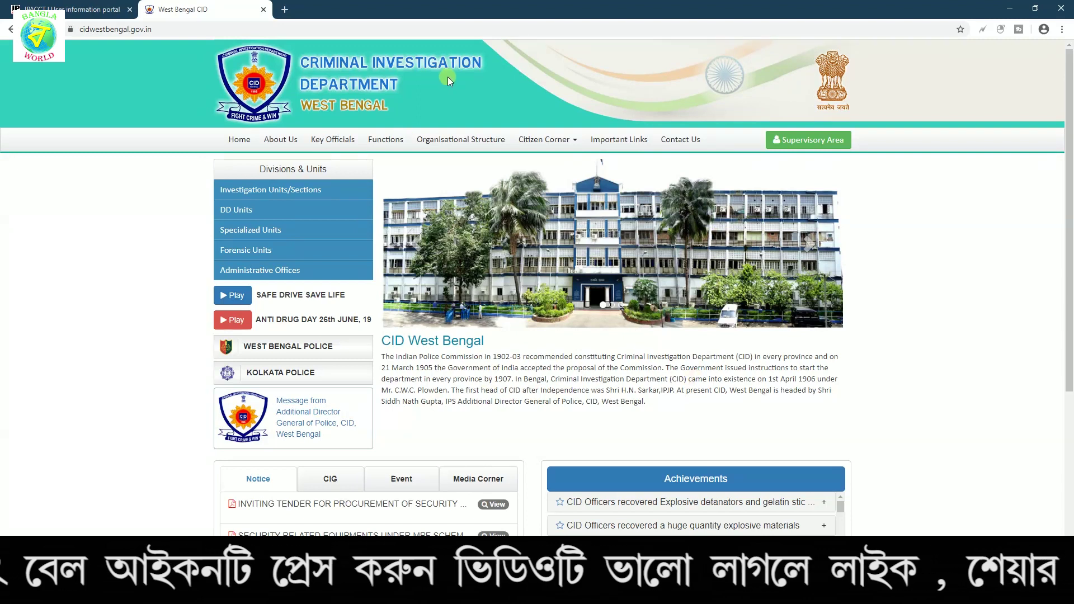
scroll(513, 302, "down", 4)
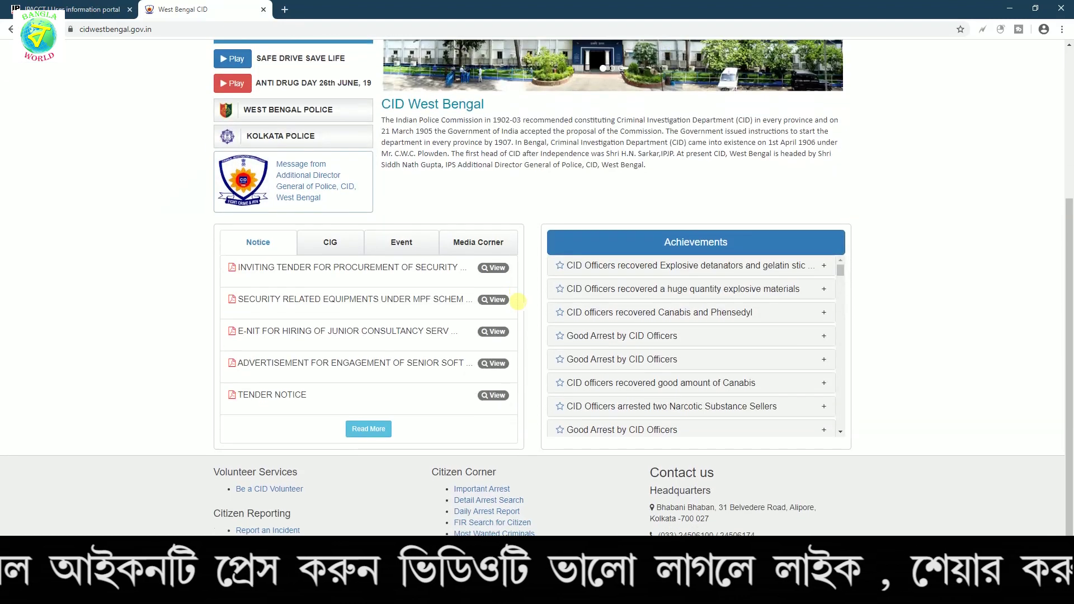
scroll(515, 301, "up", 4)
scroll(389, 303, "down", 5)
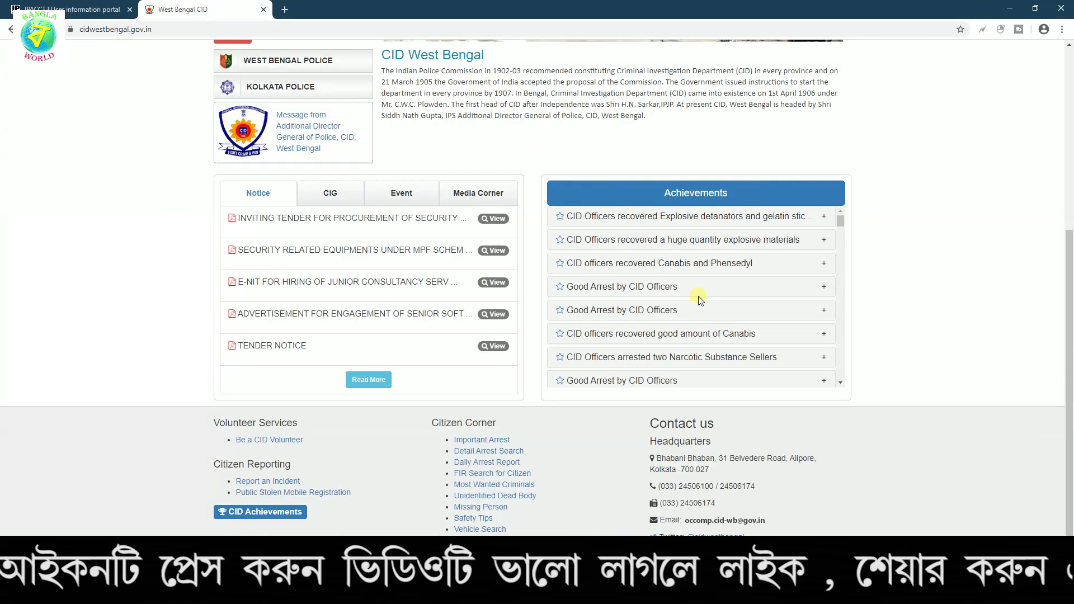
left_click_drag(206, 464, 314, 465)
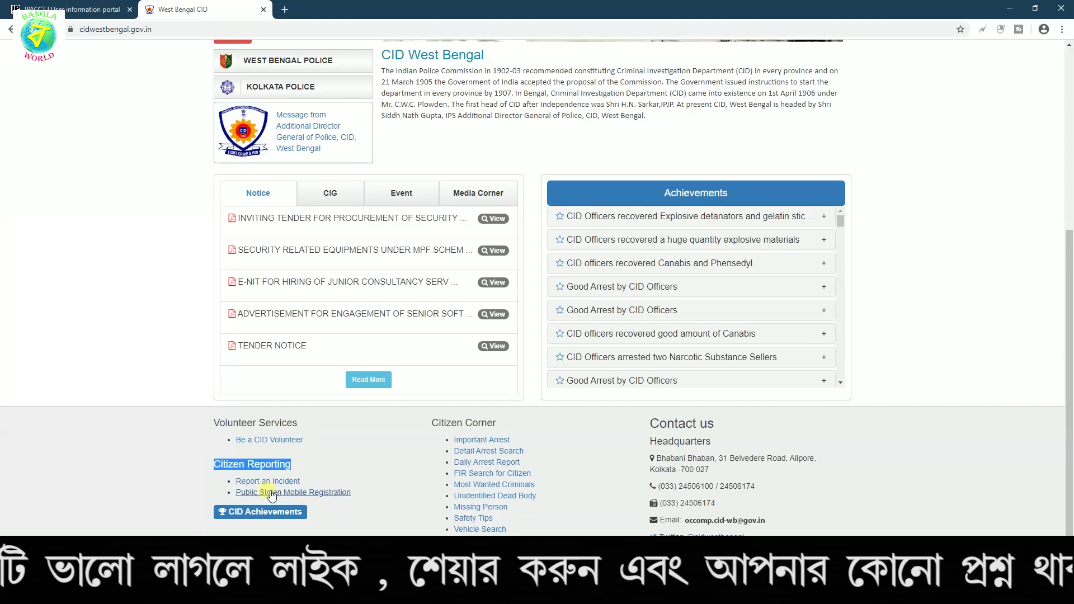
left_click(296, 492)
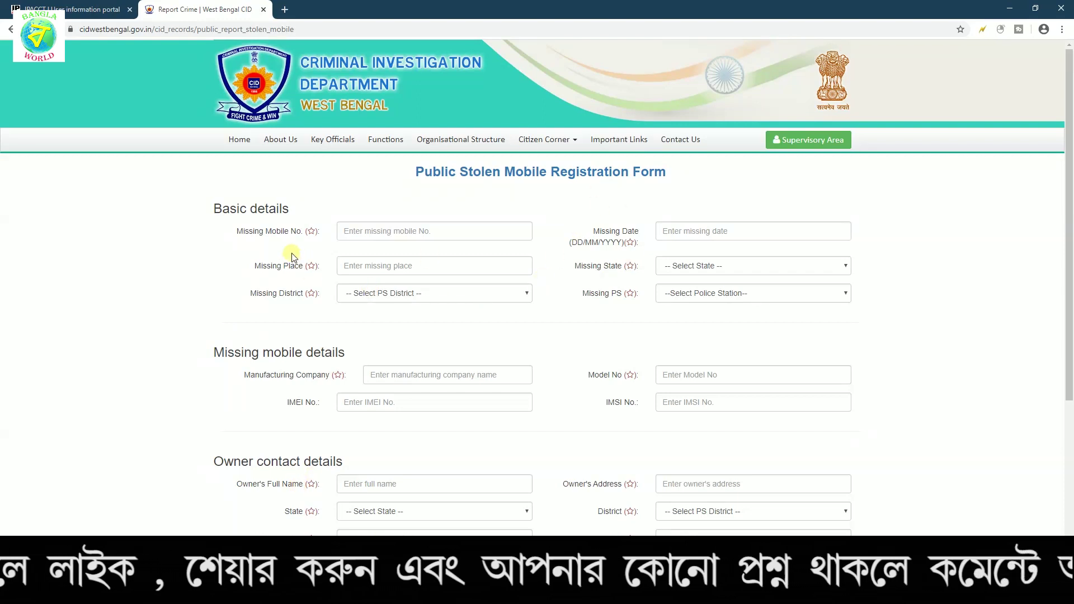
Step: Review the missing mobile number, missing date and missing place fields in the basic details
left_click_drag(244, 231, 290, 231)
left_click(360, 202)
left_click(384, 230)
left_click(558, 262)
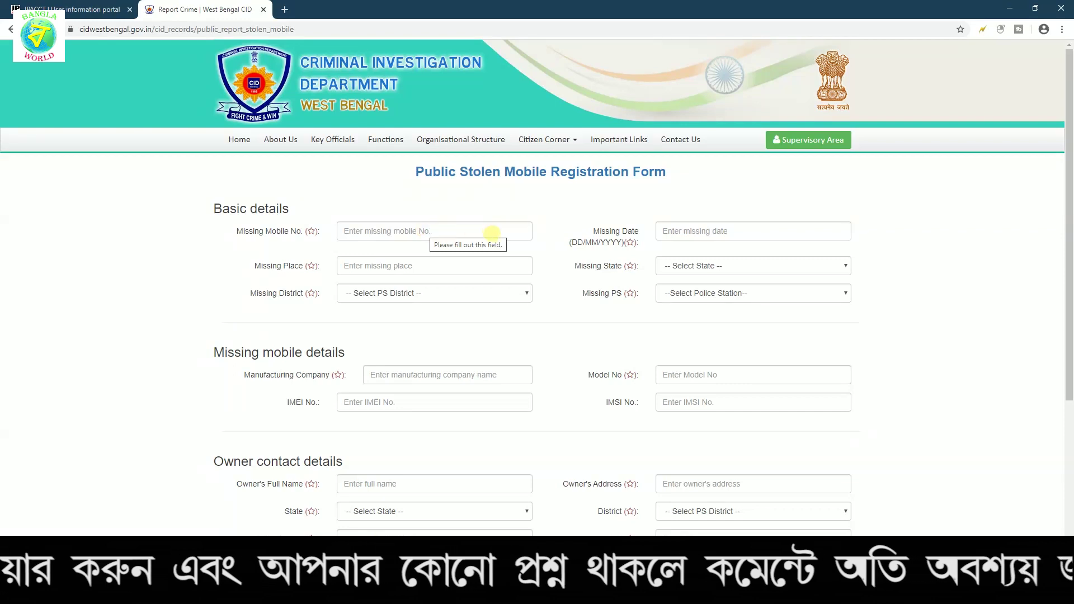
left_click(696, 231)
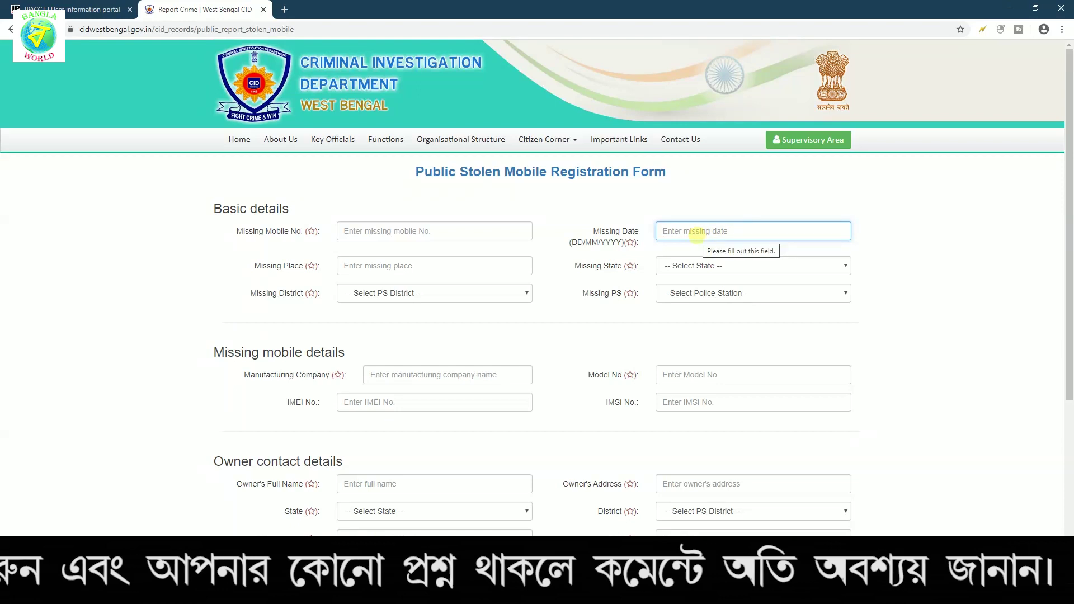
scroll(696, 231, "down", 2)
left_click(422, 154)
left_click(546, 165)
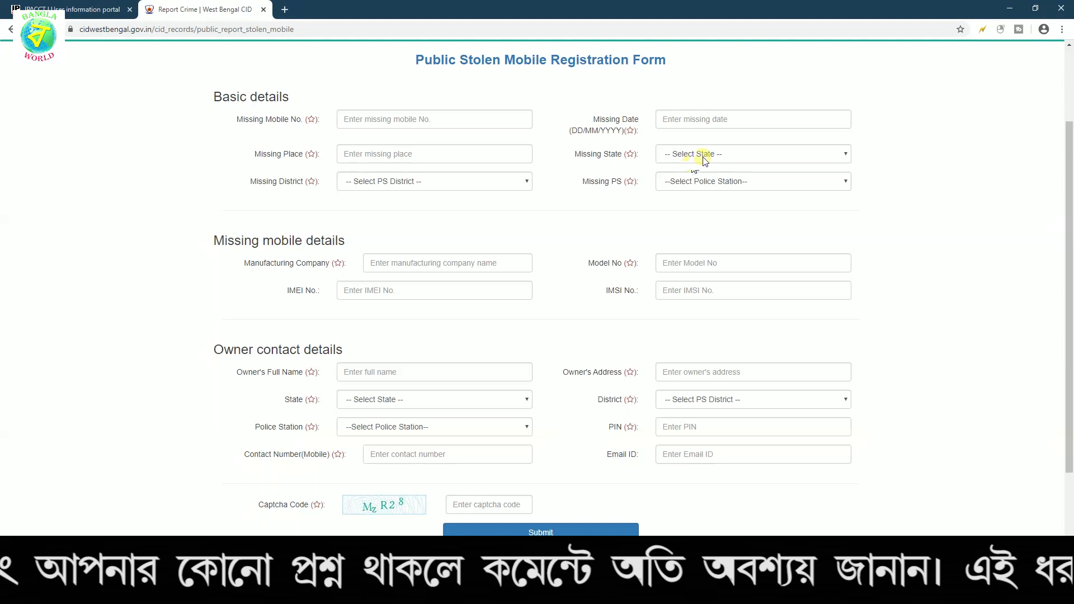
Step: Set the missing state in the basic details to WEST BENGAL
left_click(703, 161)
scroll(703, 267, "down", 5)
left_click(670, 361)
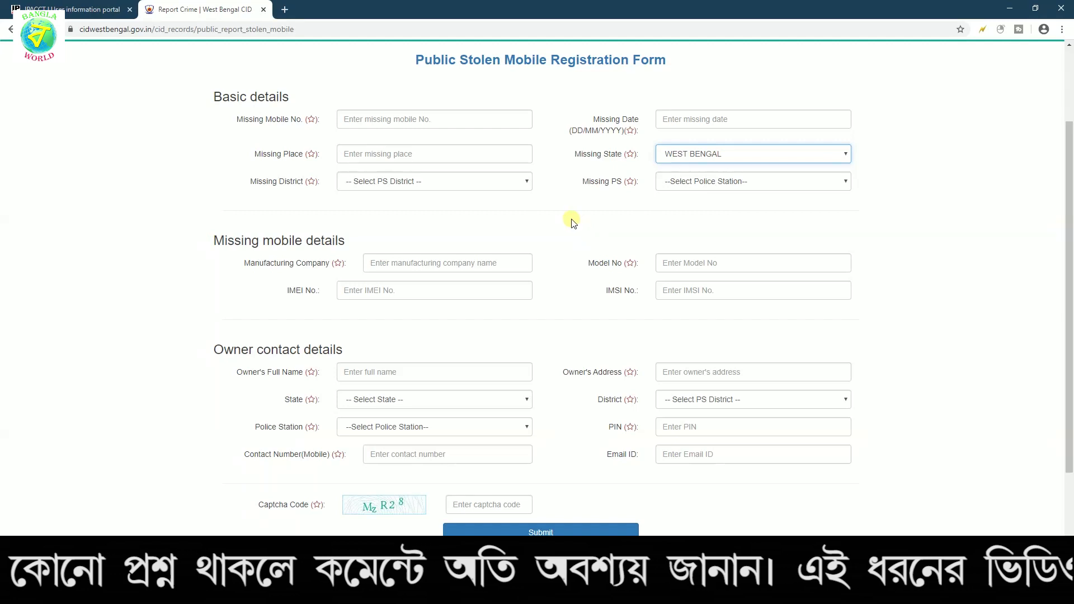
left_click(688, 158)
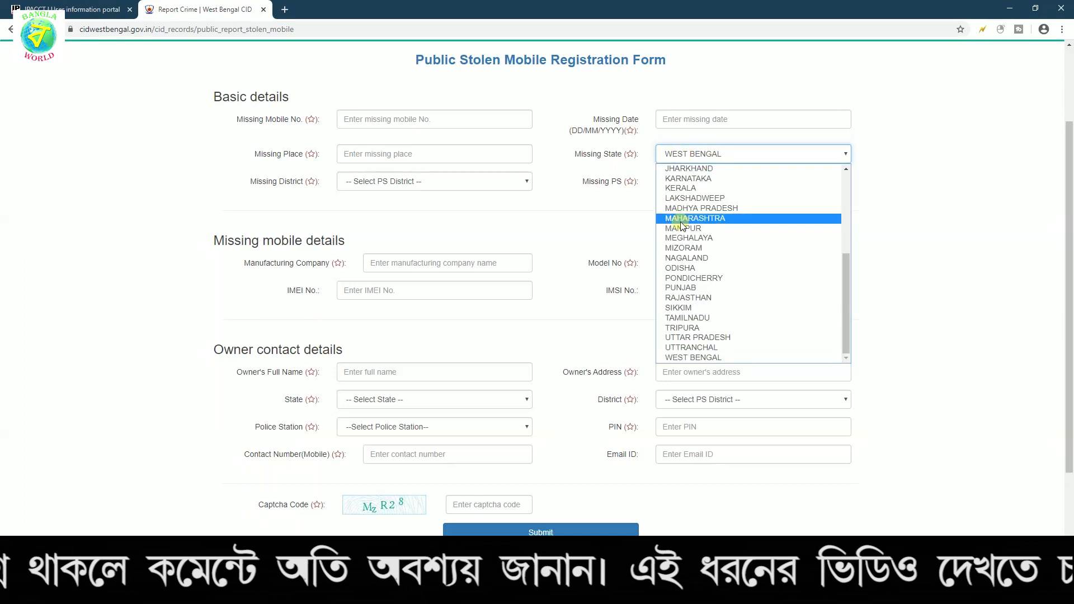
left_click(616, 191)
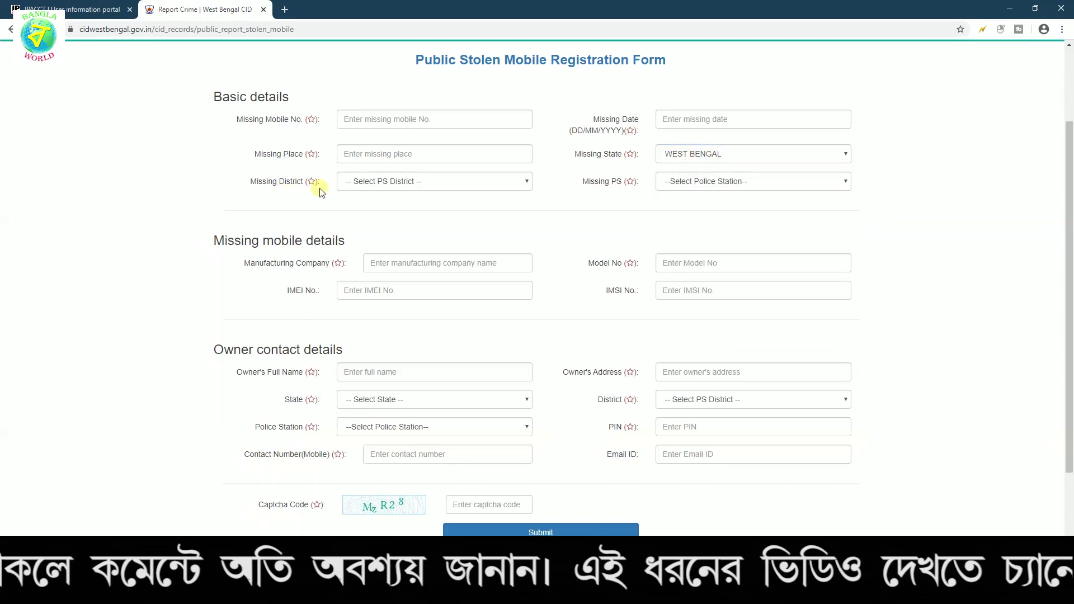
Step: Set the missing district to BURDWAN and the missing police station to KETUGRAM
left_click(397, 182)
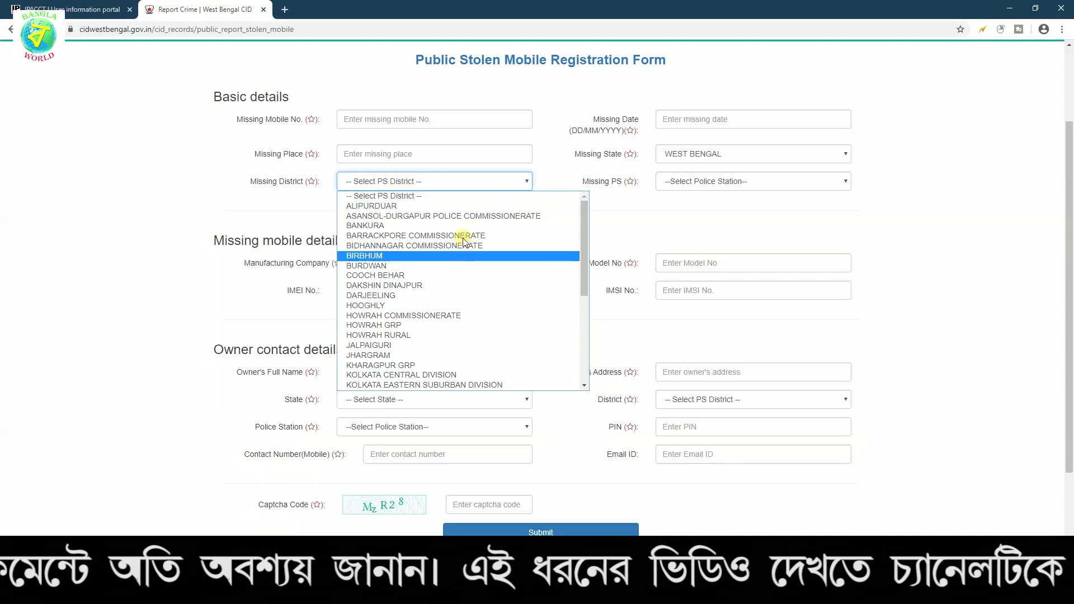
left_click(438, 265)
left_click(679, 182)
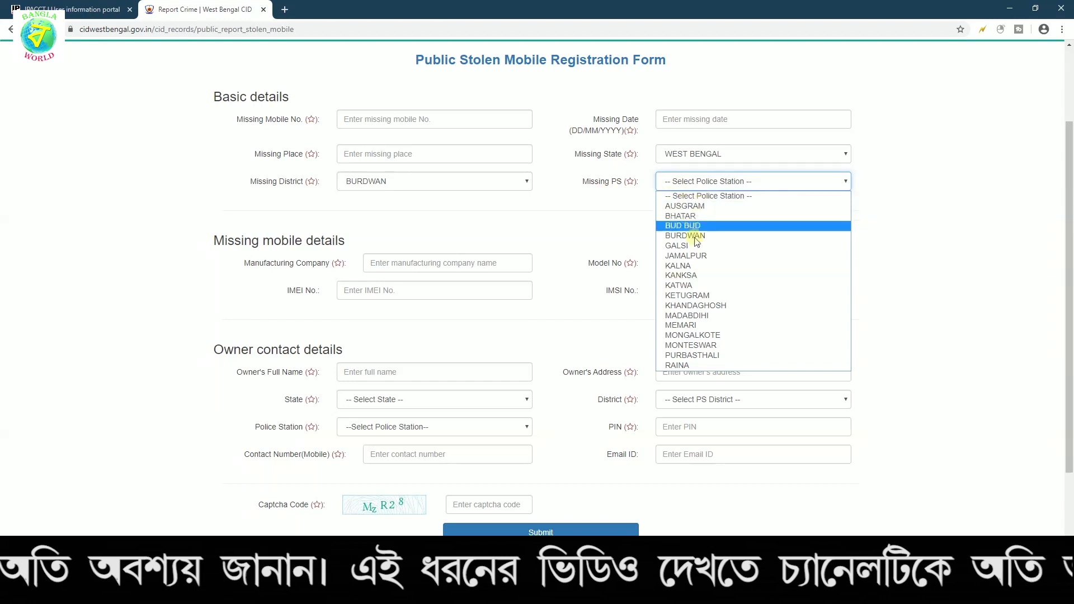
left_click(697, 296)
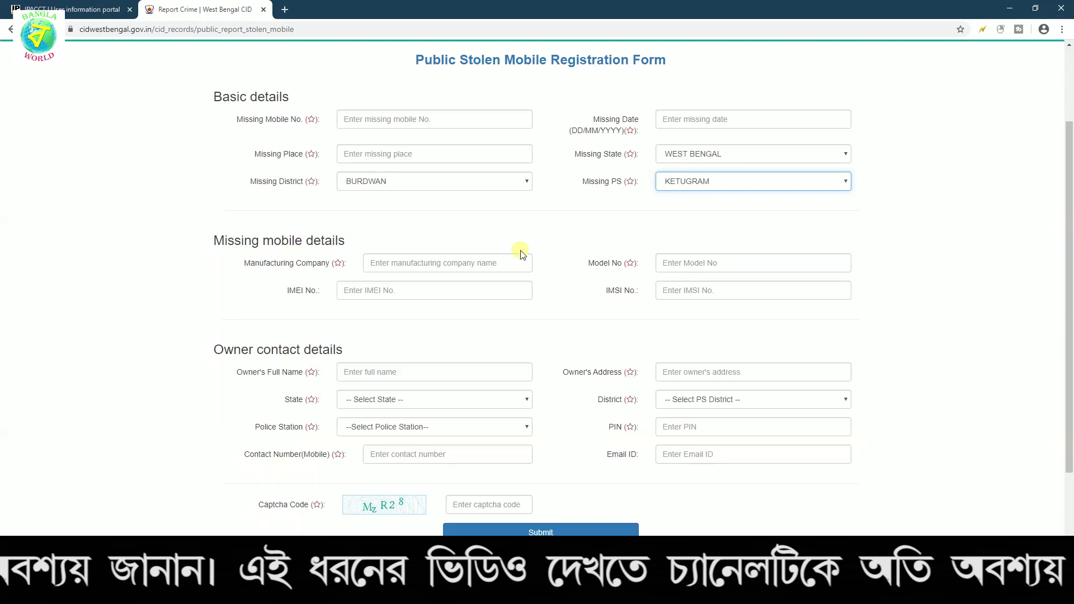
Step: Enter samsung as the missing mobile's manufacturing company and j2 as its model number
left_click_drag(271, 263, 352, 270)
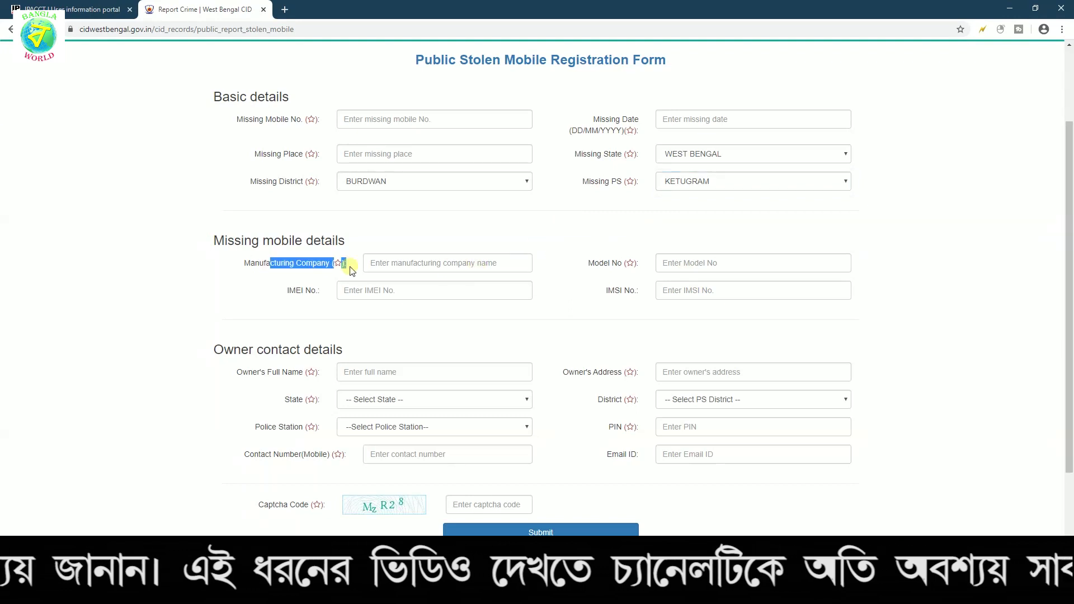
left_click(443, 263)
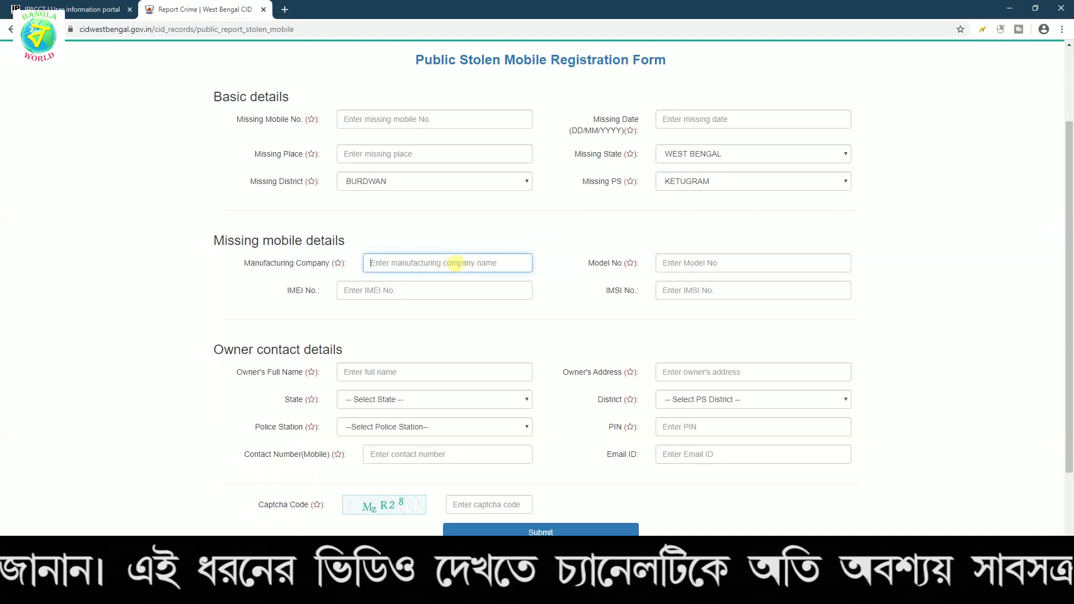
type("a")
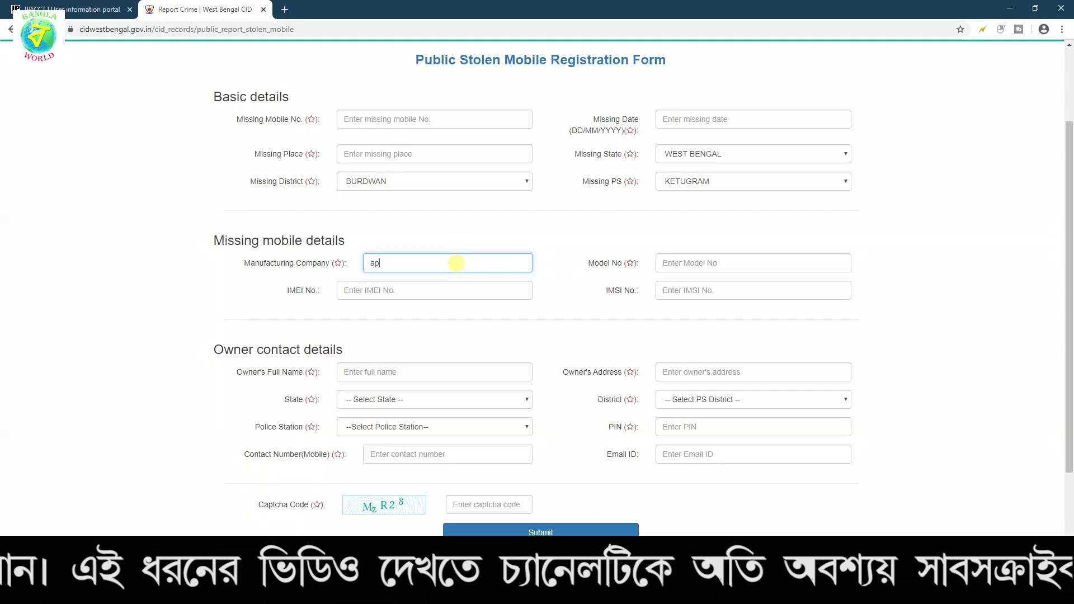
type("p")
key("BackSpace")
key("BackSpace")
type("samsung")
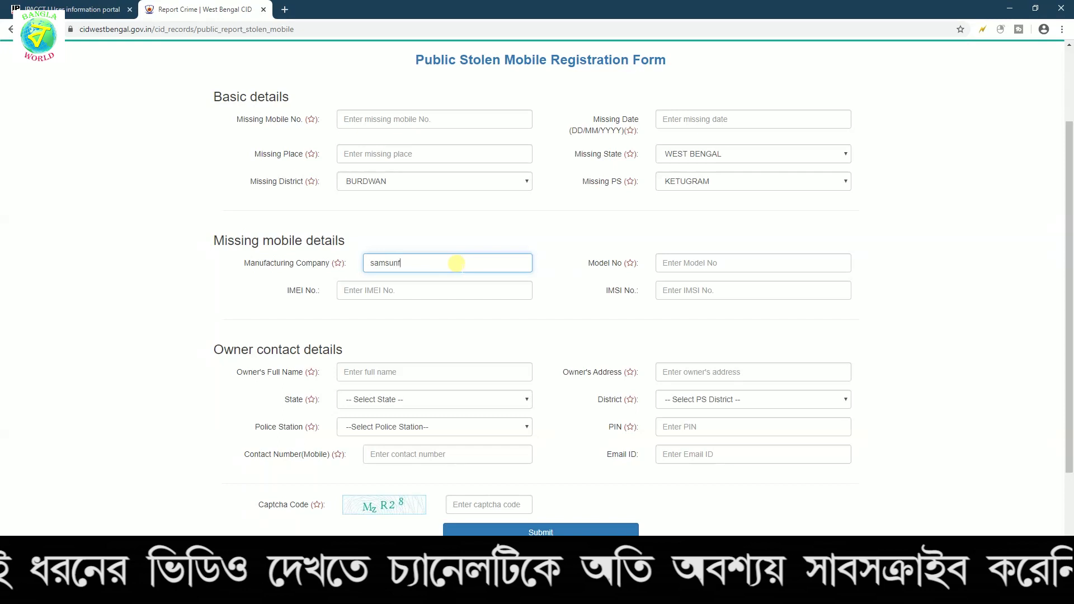
left_click(693, 264)
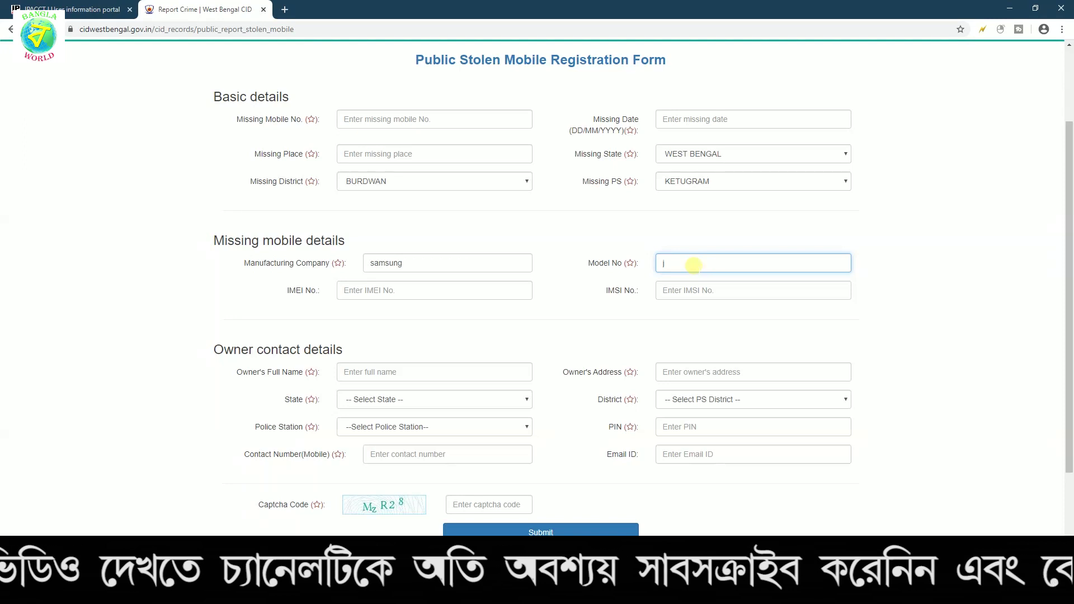
Step: Review the IMEI number field and the owner's full name and address fields
left_click(473, 291)
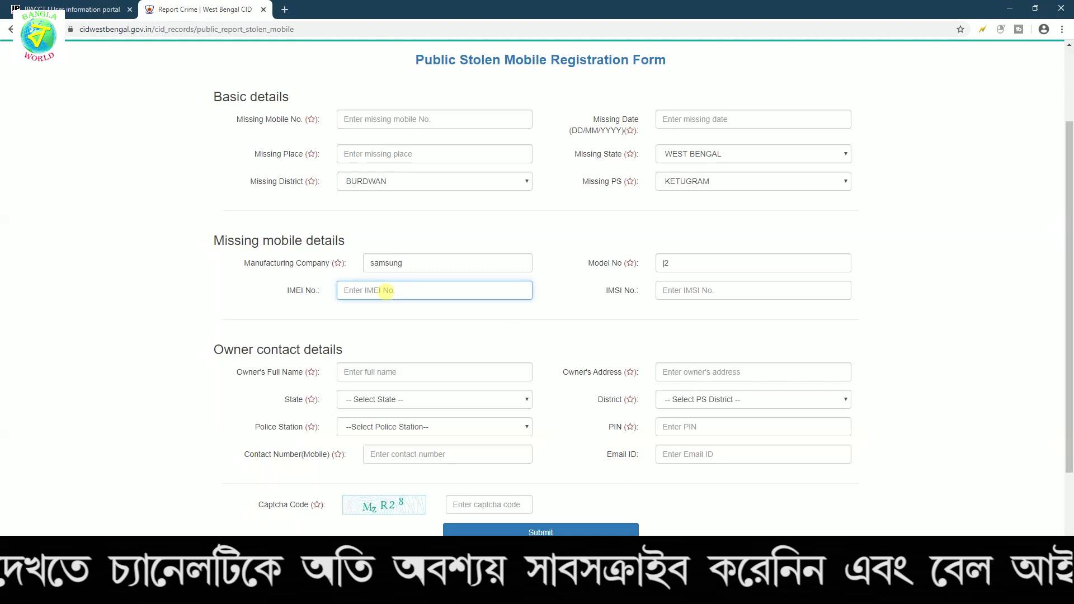
left_click_drag(346, 264, 333, 269)
left_click(662, 264)
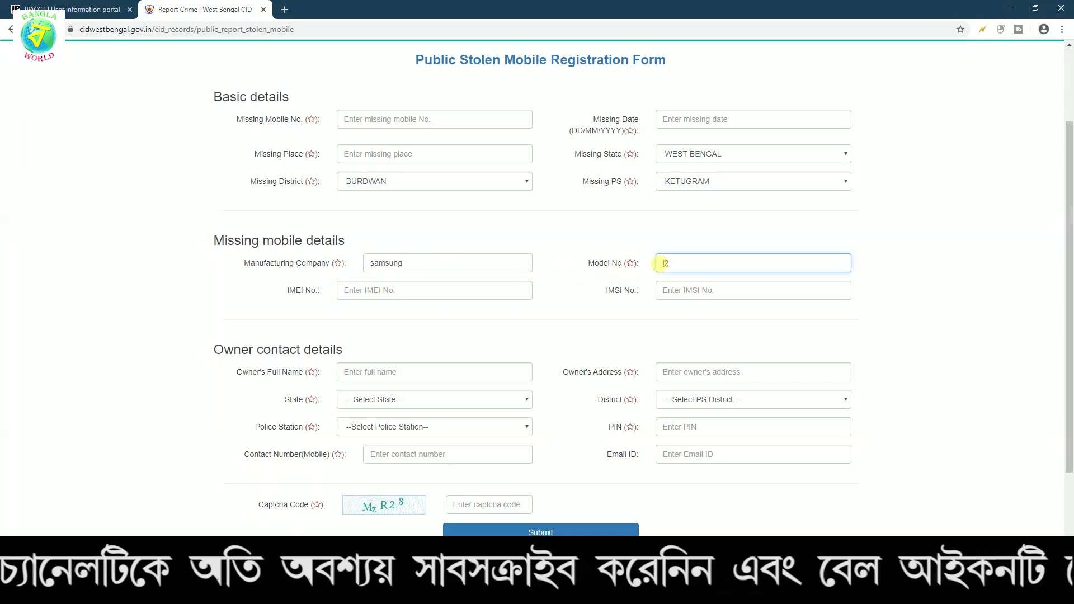
left_click(431, 285)
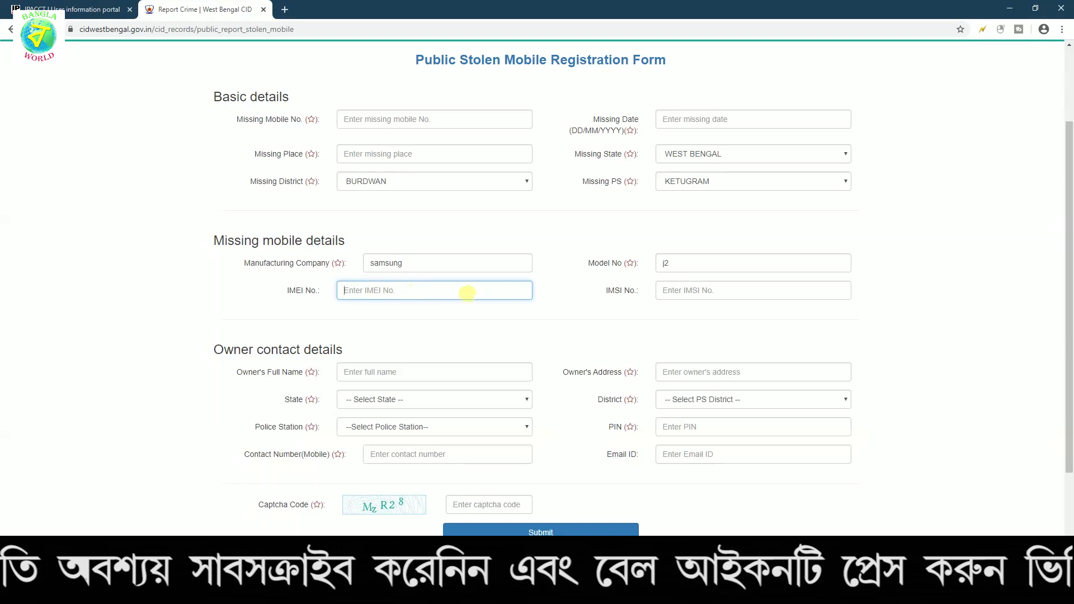
scroll(546, 290, "down", 3)
left_click_drag(235, 220, 425, 222)
left_click(463, 204)
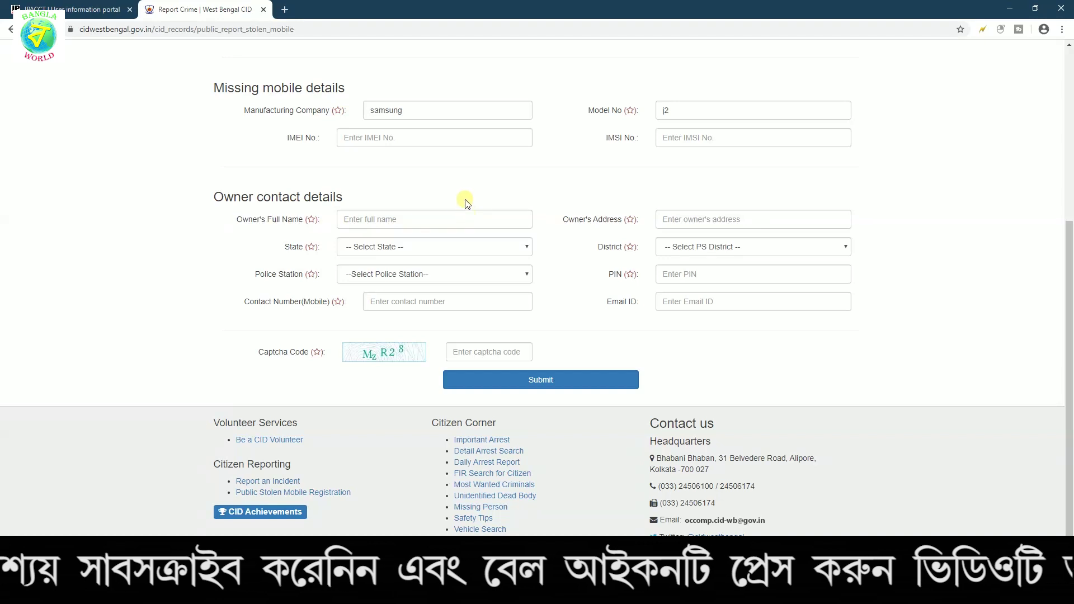
left_click(404, 218)
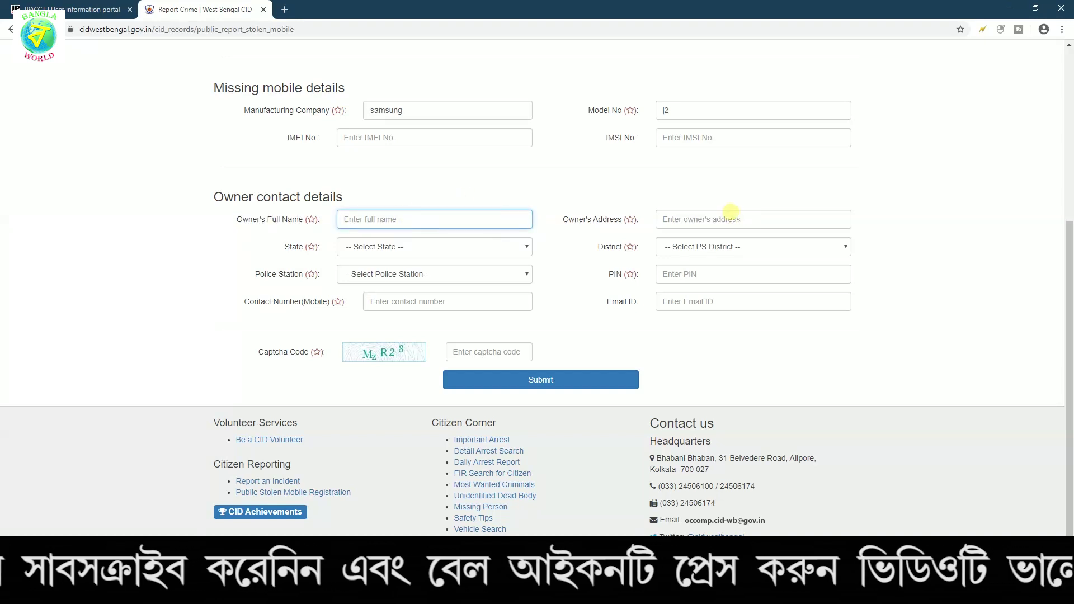
left_click(730, 214)
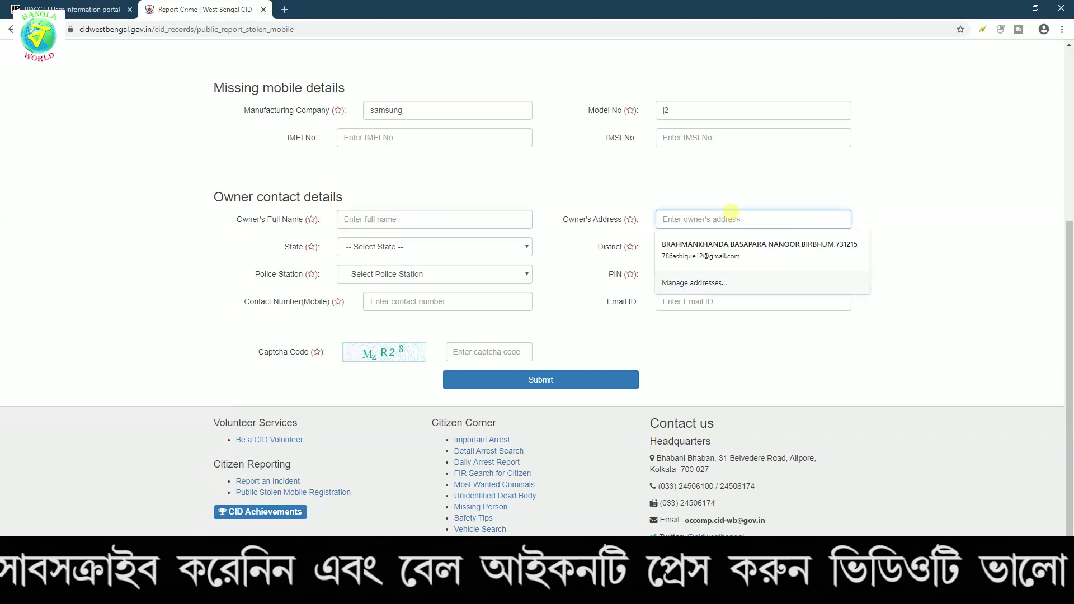
left_click(381, 246)
left_click(570, 263)
left_click(686, 248)
left_click(686, 248)
left_click(686, 250)
left_click(685, 252)
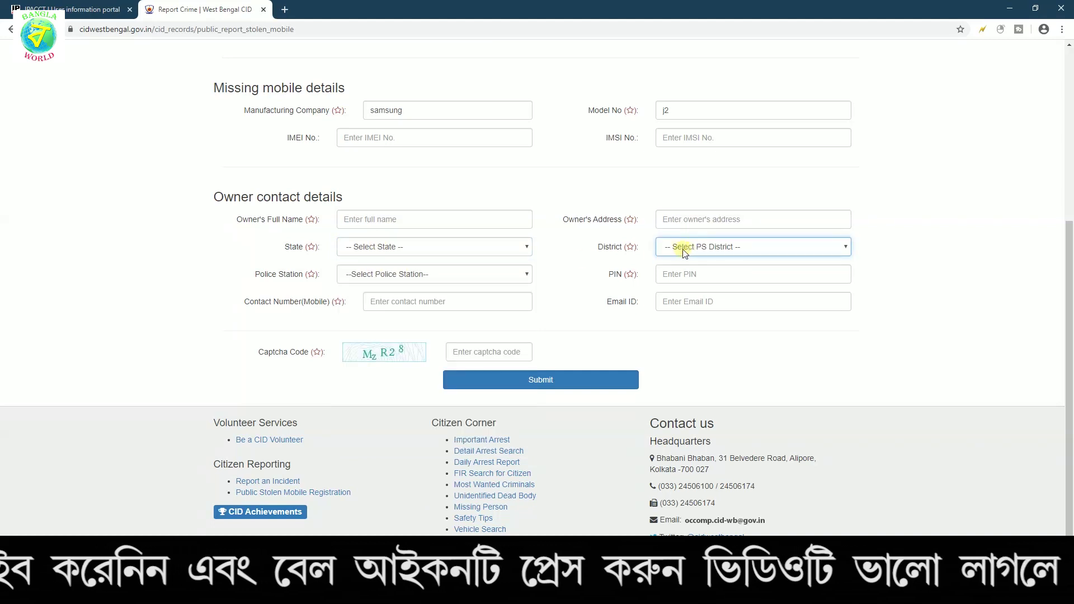
Step: Set the state in the owner contact details to WEST BENGAL
left_click(408, 246)
scroll(417, 375, "down", 3)
left_click(379, 451)
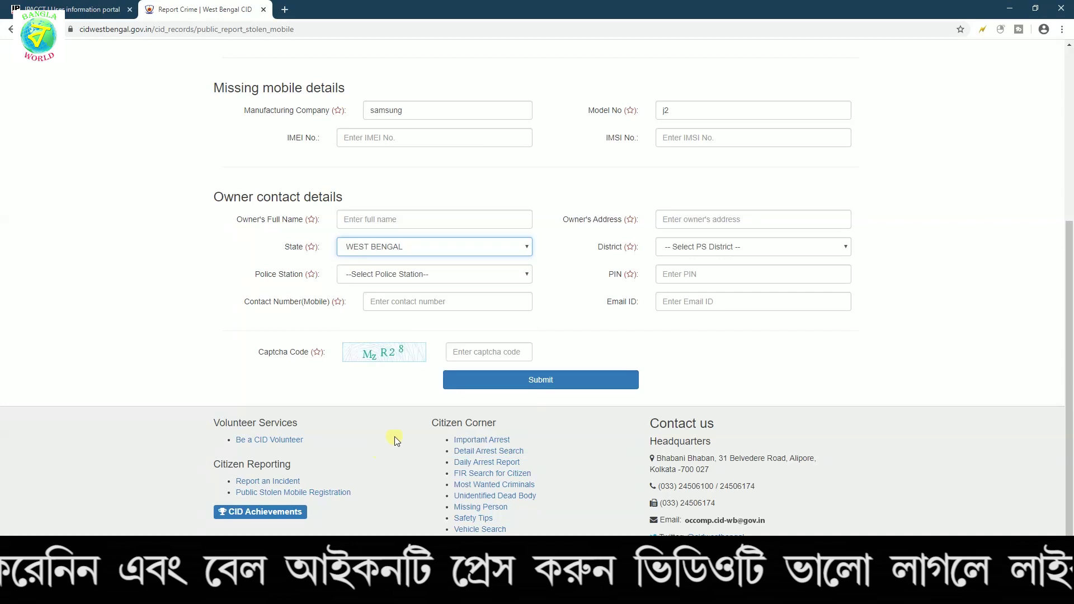
Step: Set both the district and the police station in the owner contact details to BURDWAN
left_click(674, 252)
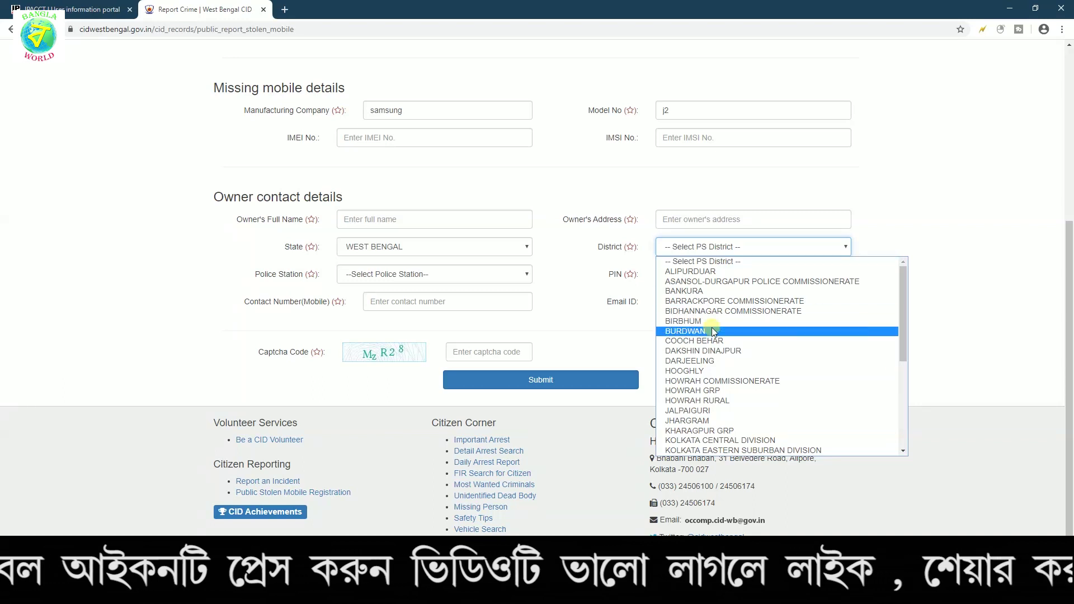
left_click(702, 331)
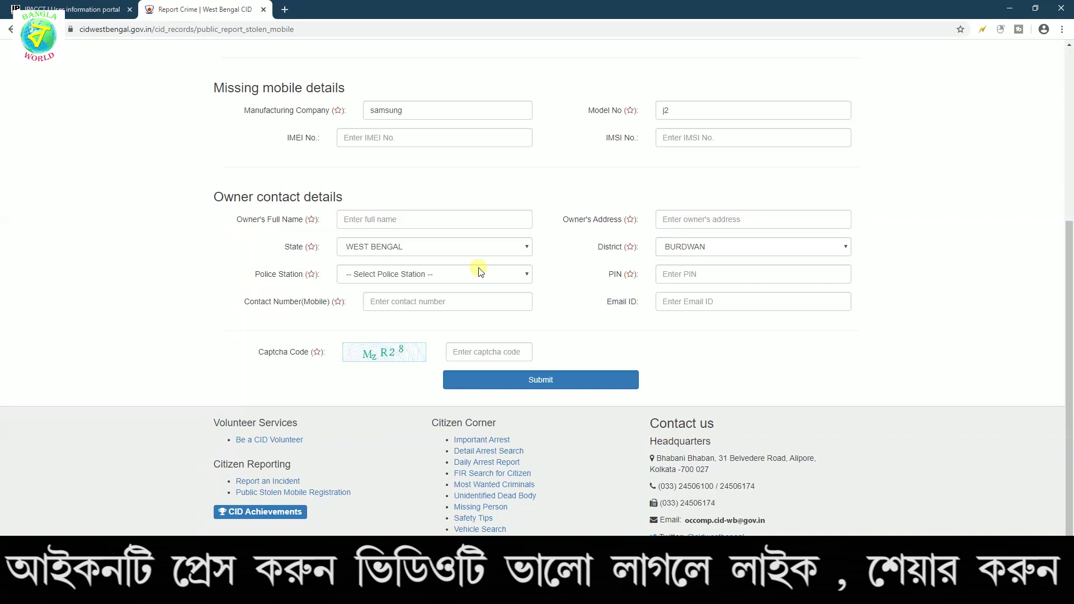
left_click(441, 274)
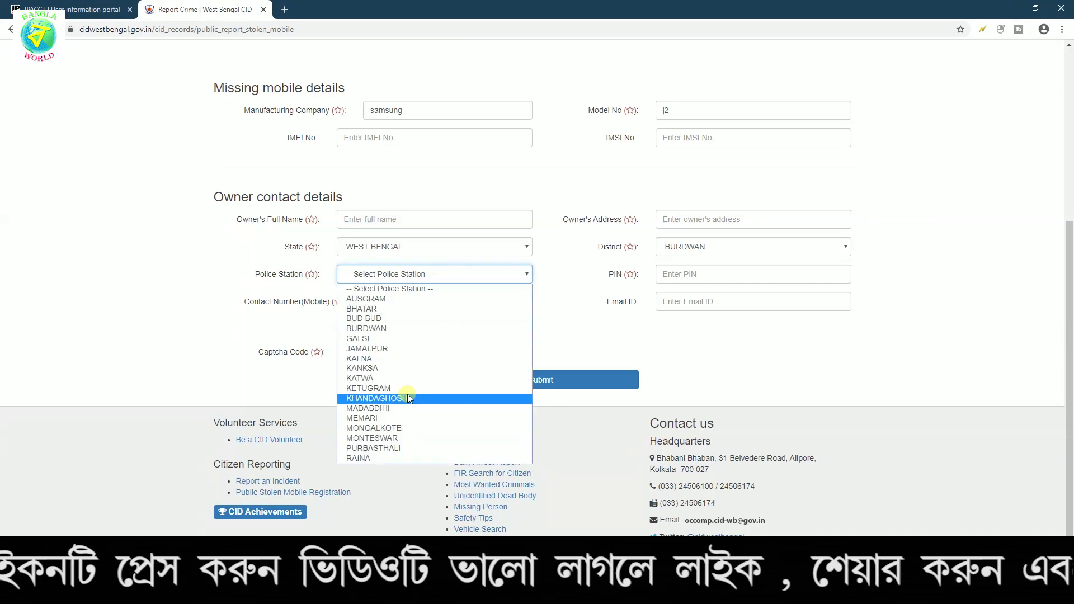
left_click(398, 329)
left_click(619, 280)
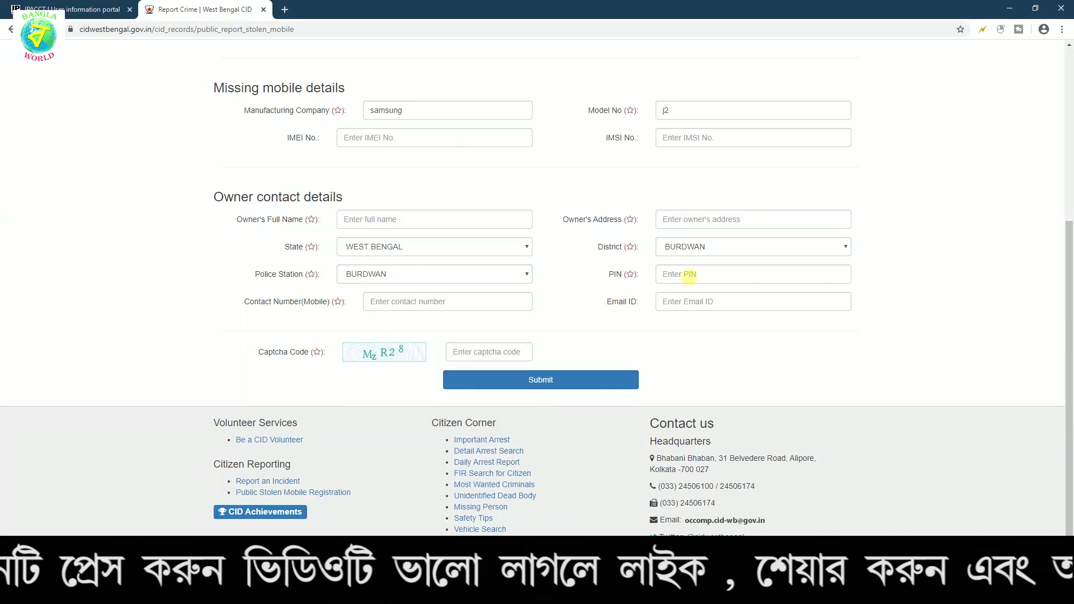
left_click(644, 280)
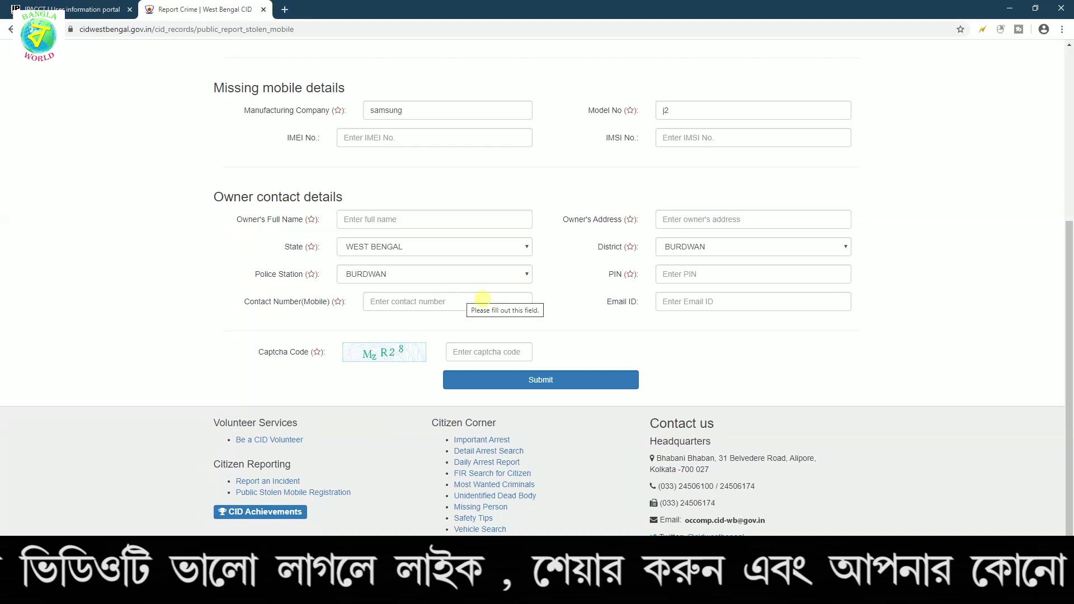
scroll(423, 316, "up", 5)
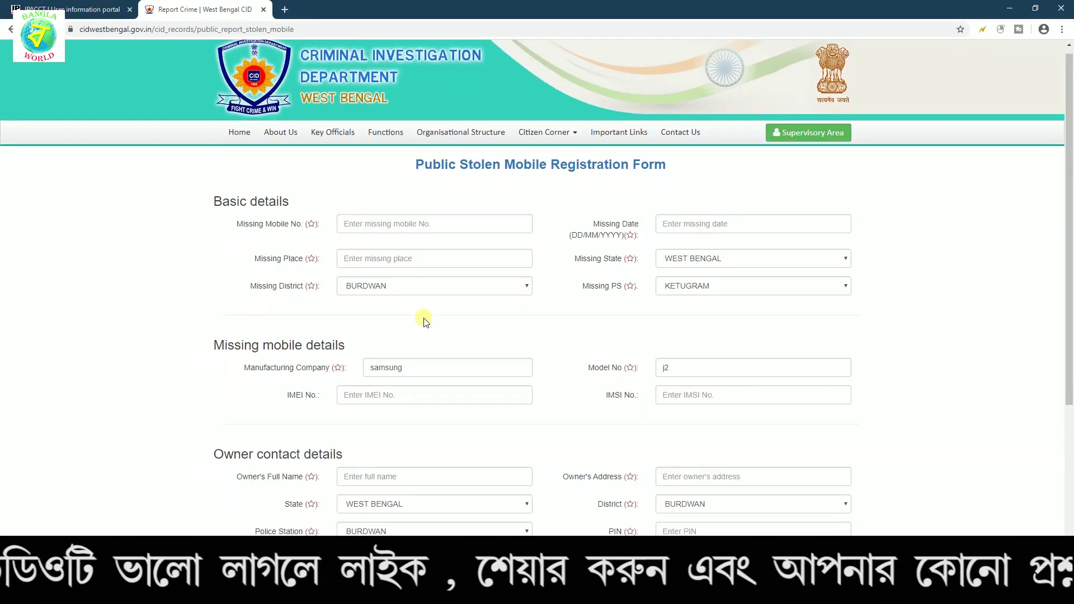
scroll(424, 320, "down", 5)
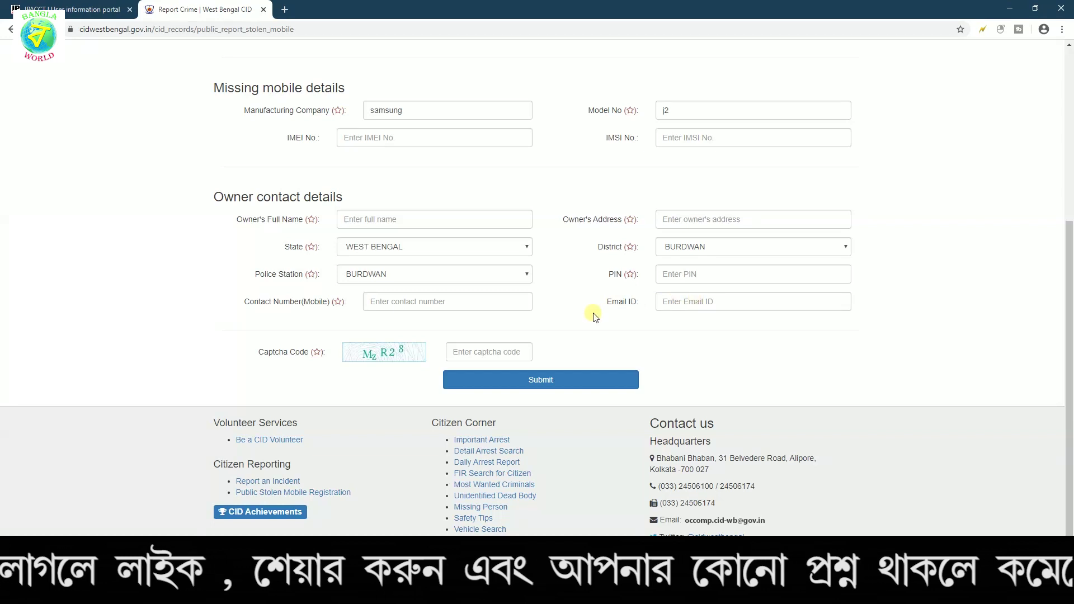
Step: Enter the displayed captcha code in the Captcha Code field of the registration form
left_click(518, 349)
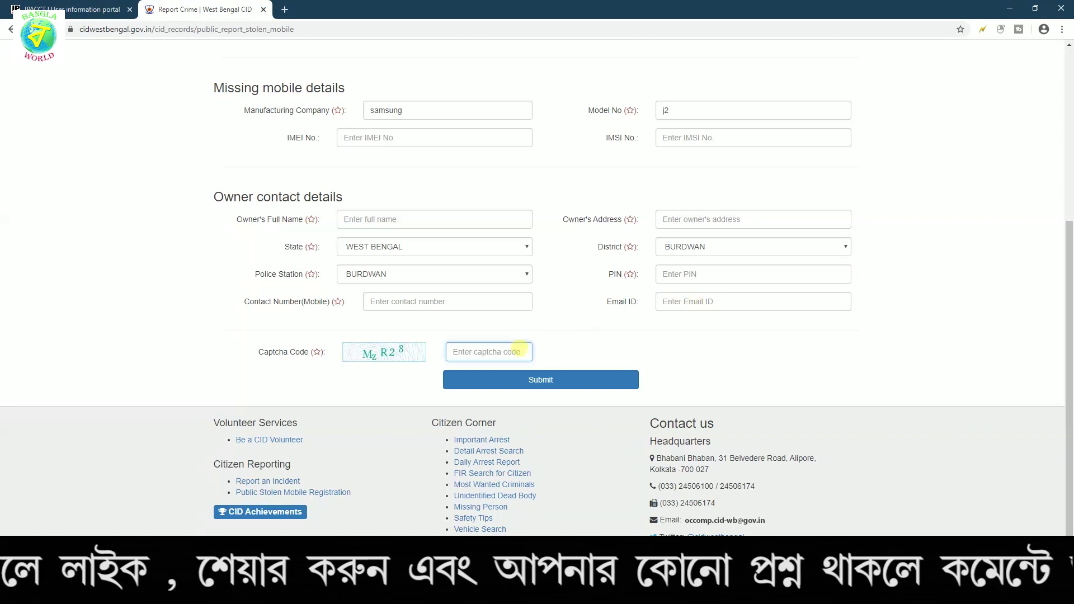
type("mzr28")
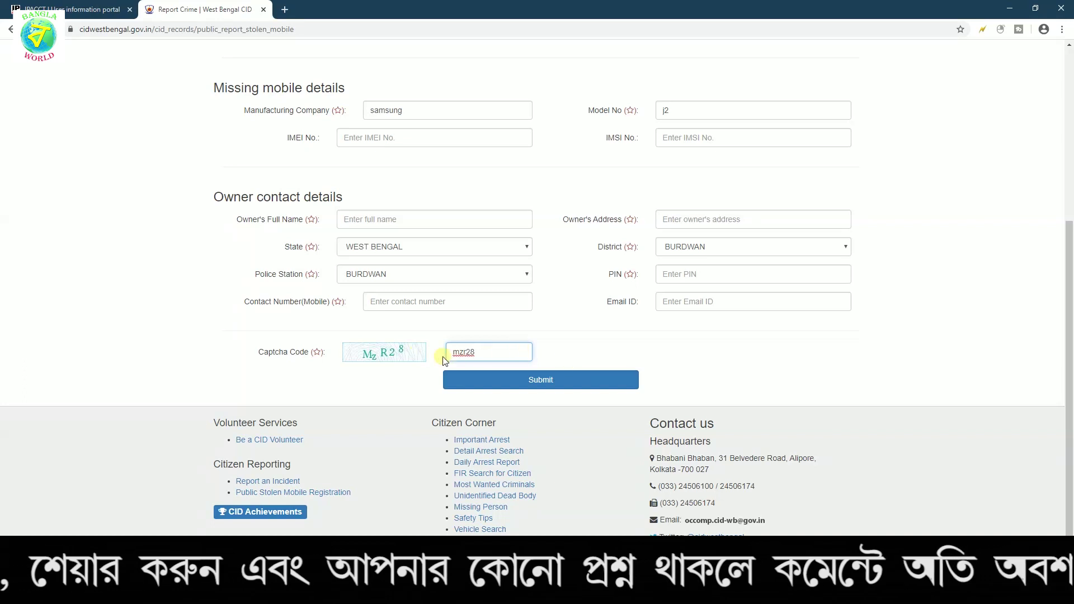
left_click_drag(473, 353, 426, 358)
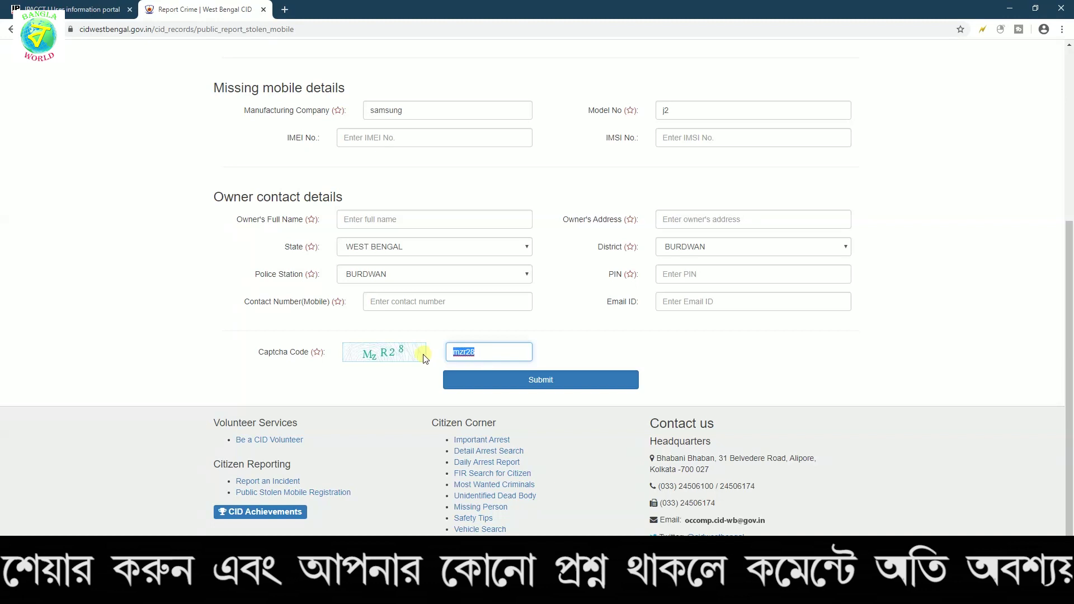
left_click(521, 372)
scroll(498, 384, "down", 10)
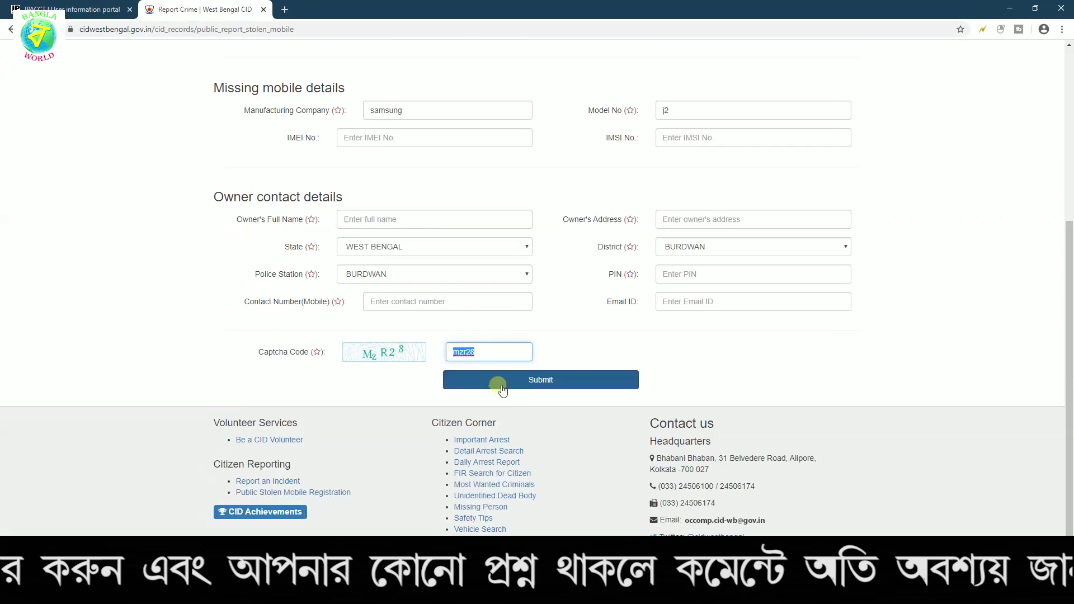
left_click(535, 392)
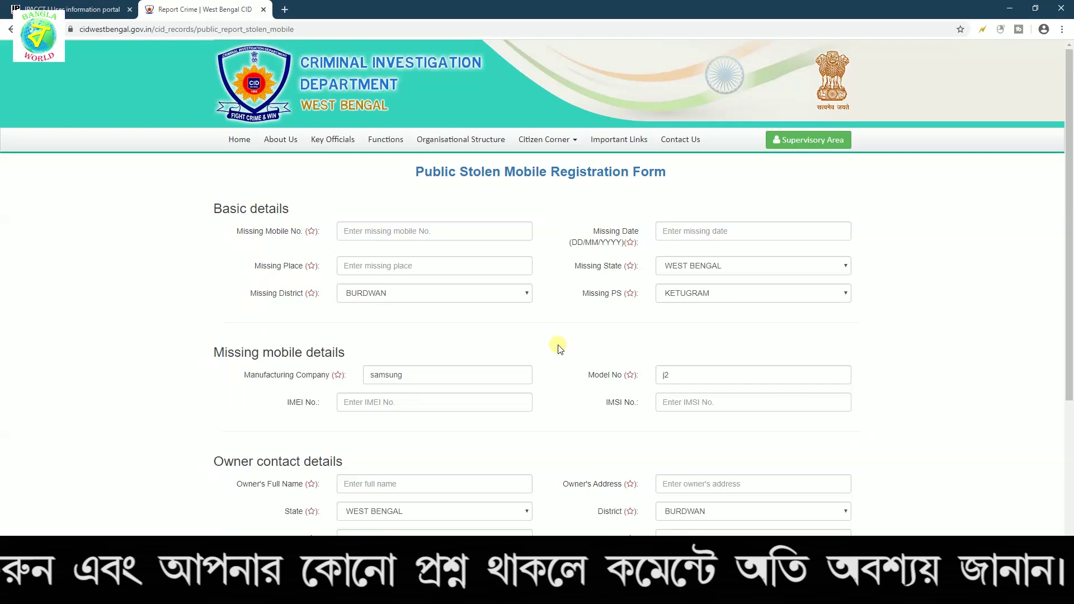
Step: Review the stolen mobile registration form from the basic details through the owner contact details and captcha
scroll(537, 349, "down", 5)
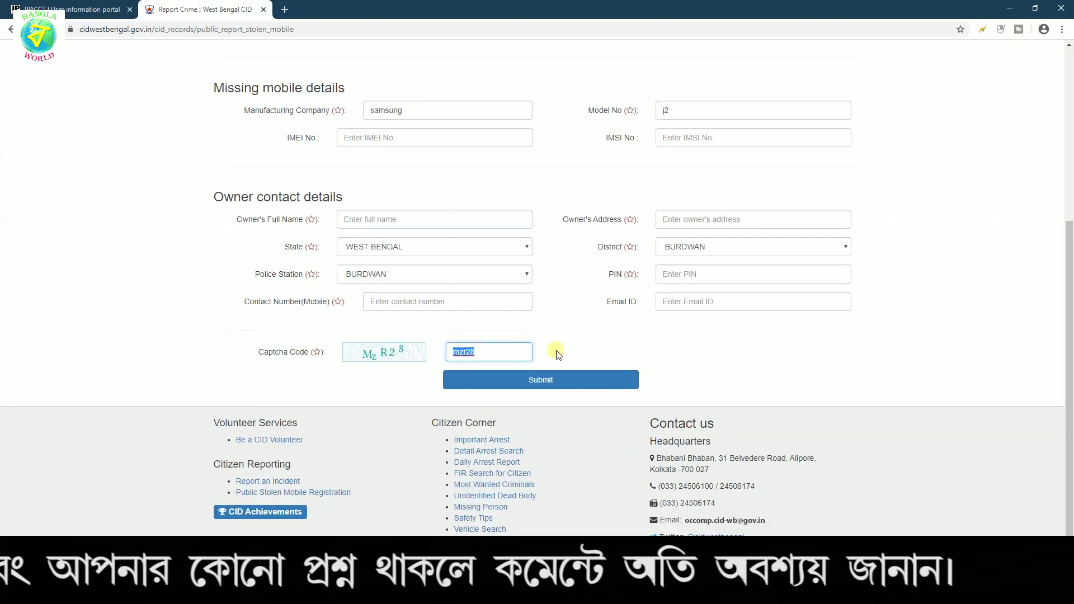
scroll(557, 354, "up", 5)
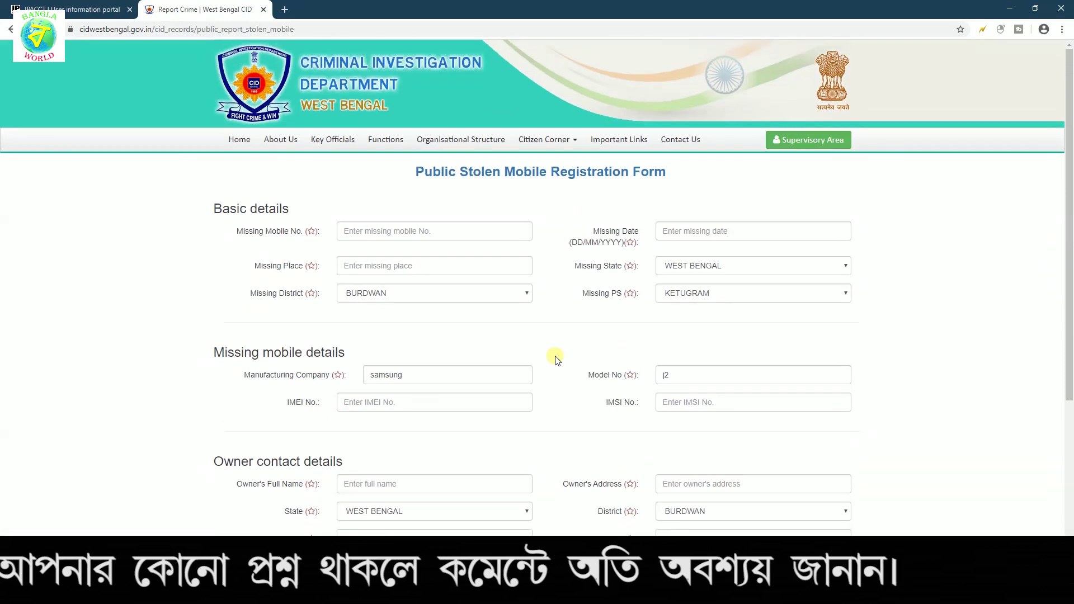
scroll(554, 357, "down", 6)
scroll(551, 360, "up", 6)
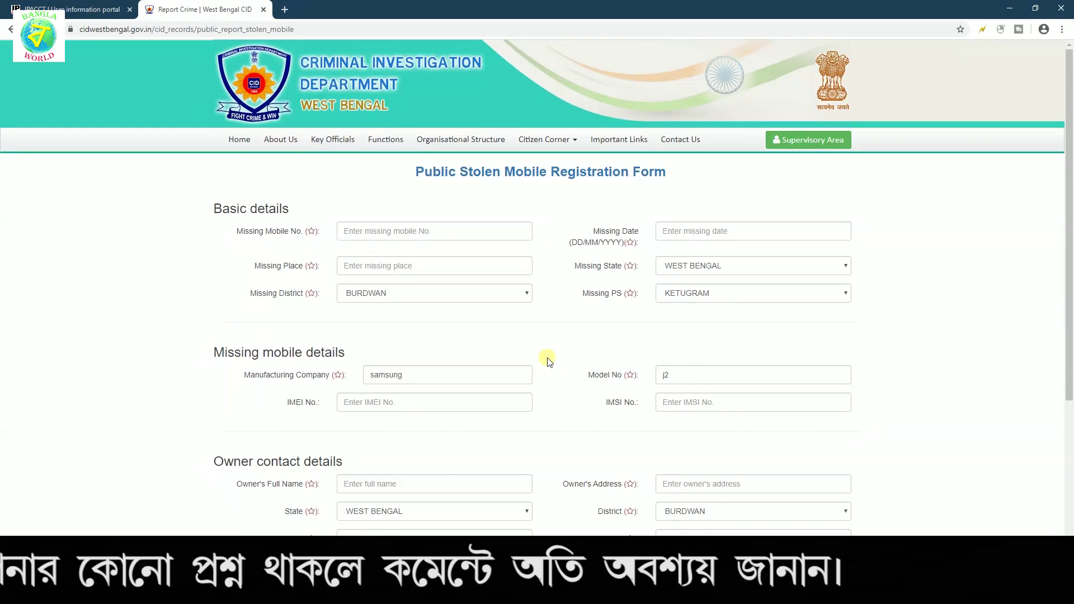
scroll(548, 361, "down", 4)
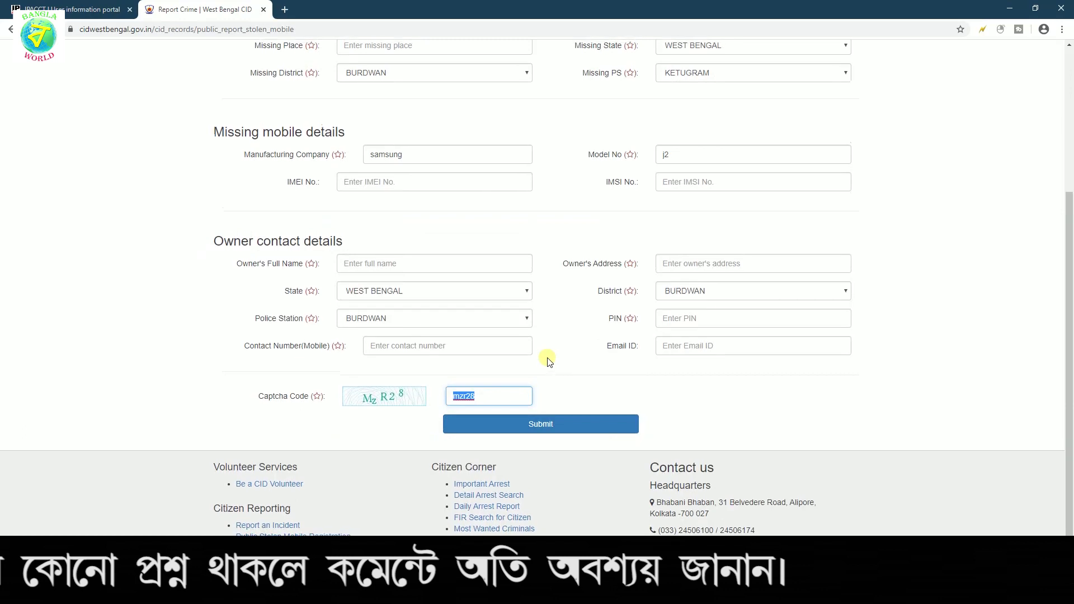
scroll(548, 360, "up", 4)
scroll(547, 360, "down", 4)
scroll(547, 360, "up", 4)
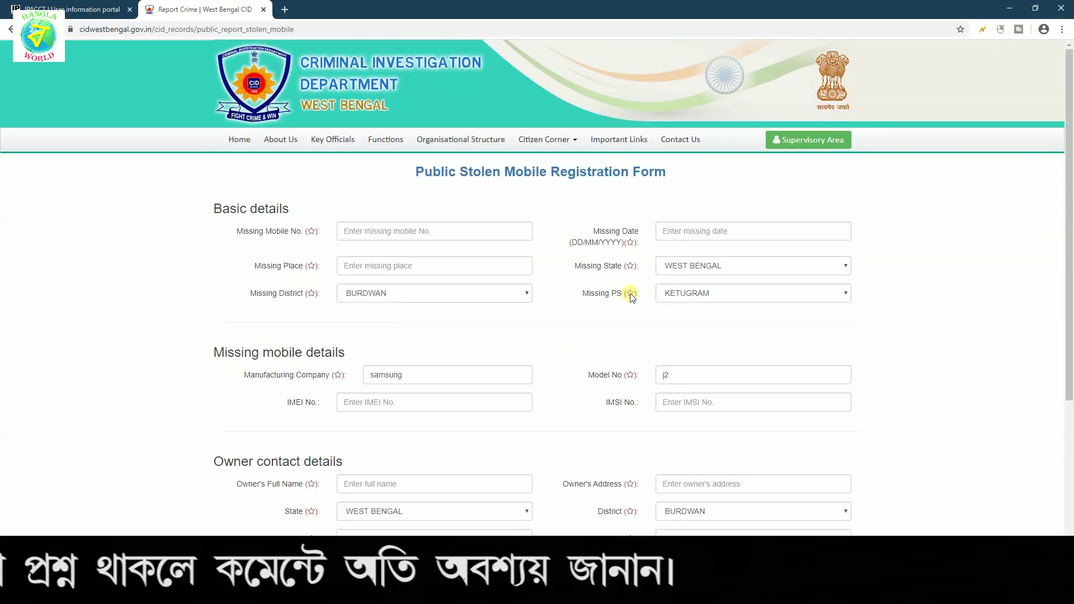
scroll(610, 291, "down", 4)
scroll(591, 297, "up", 4)
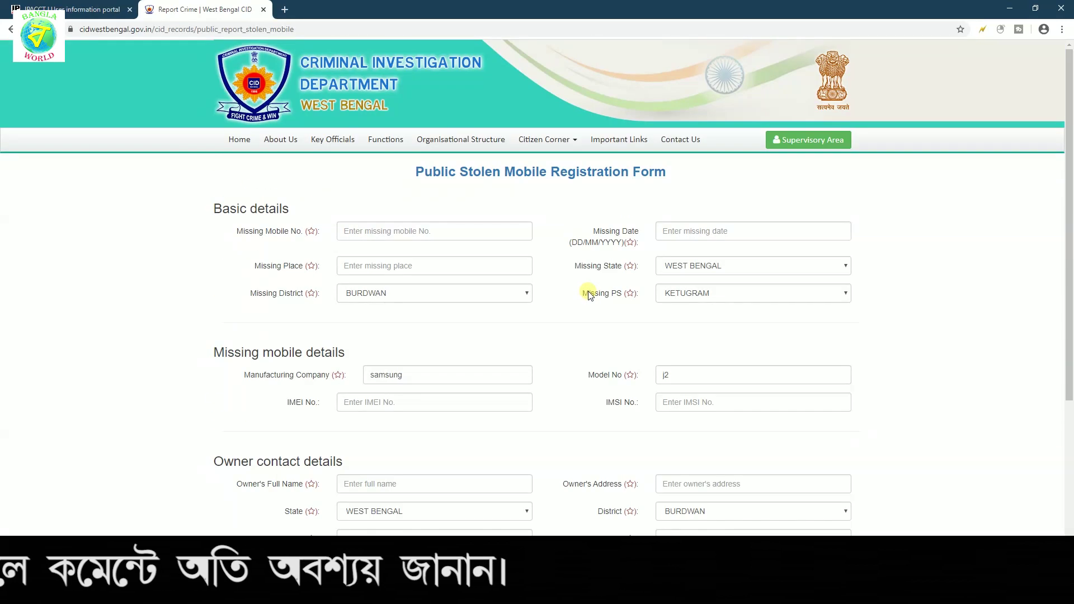
scroll(579, 266, "down", 4)
scroll(589, 293, "up", 4)
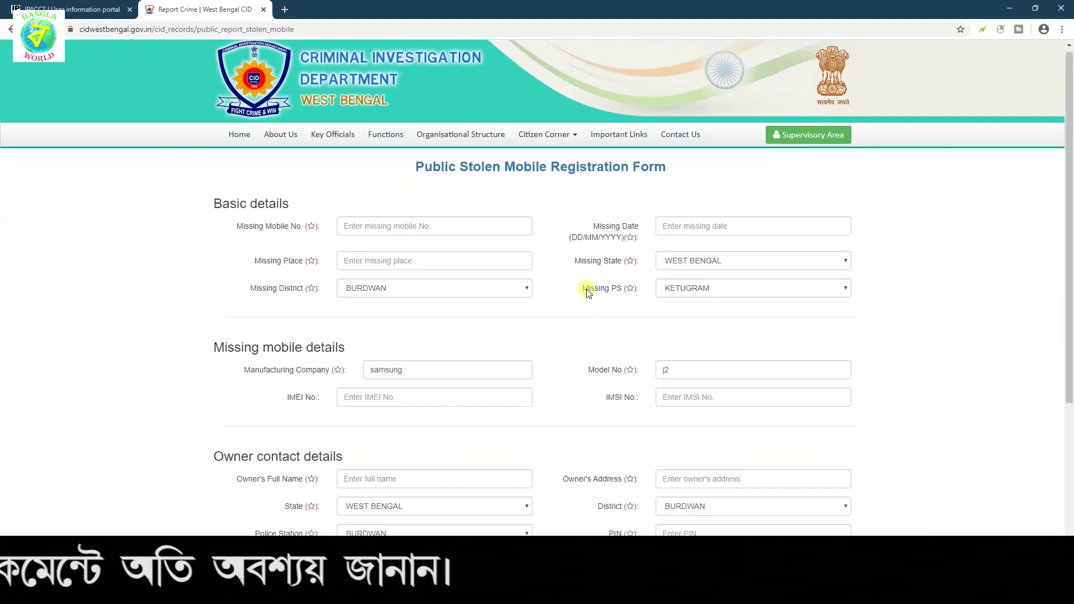
Step: Open the CID's Contact Us page, highlight the headquarters' phone numbers and look over the other contact details
left_click(681, 135)
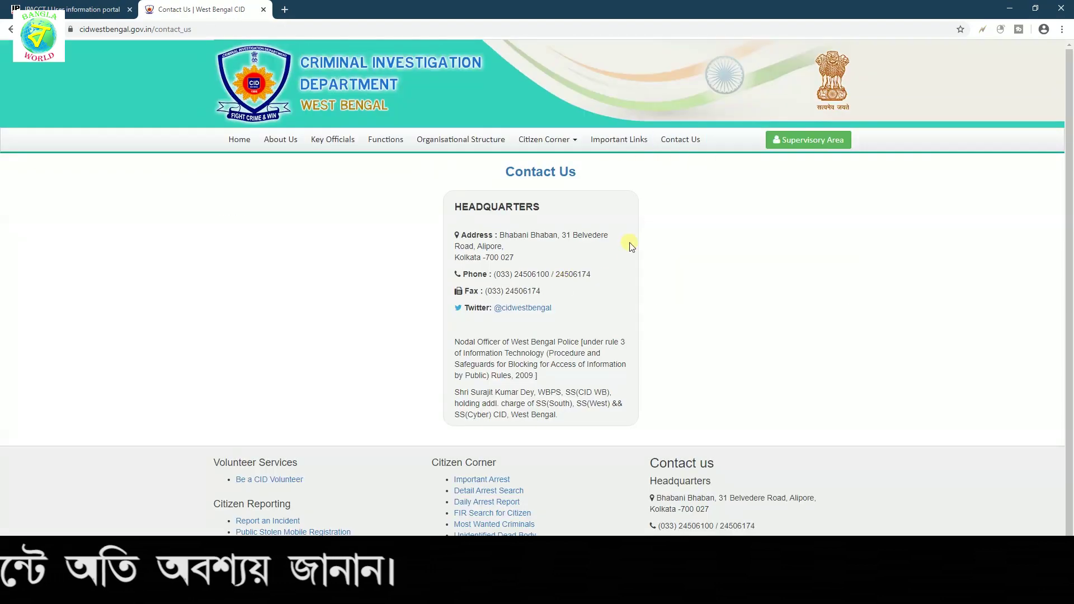
left_click_drag(494, 274, 573, 275)
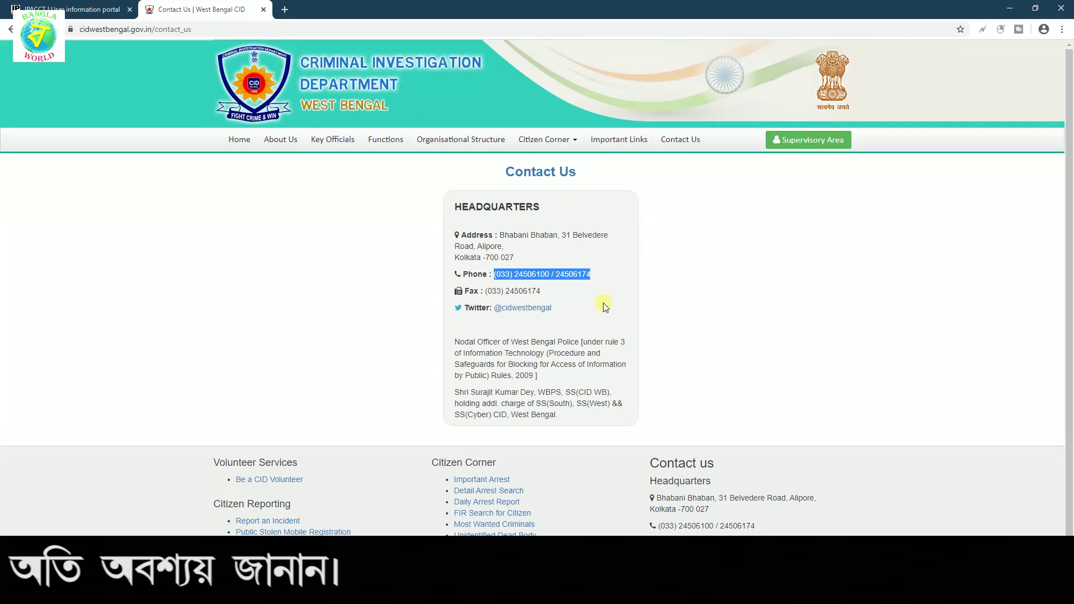
scroll(608, 330, "down", 1)
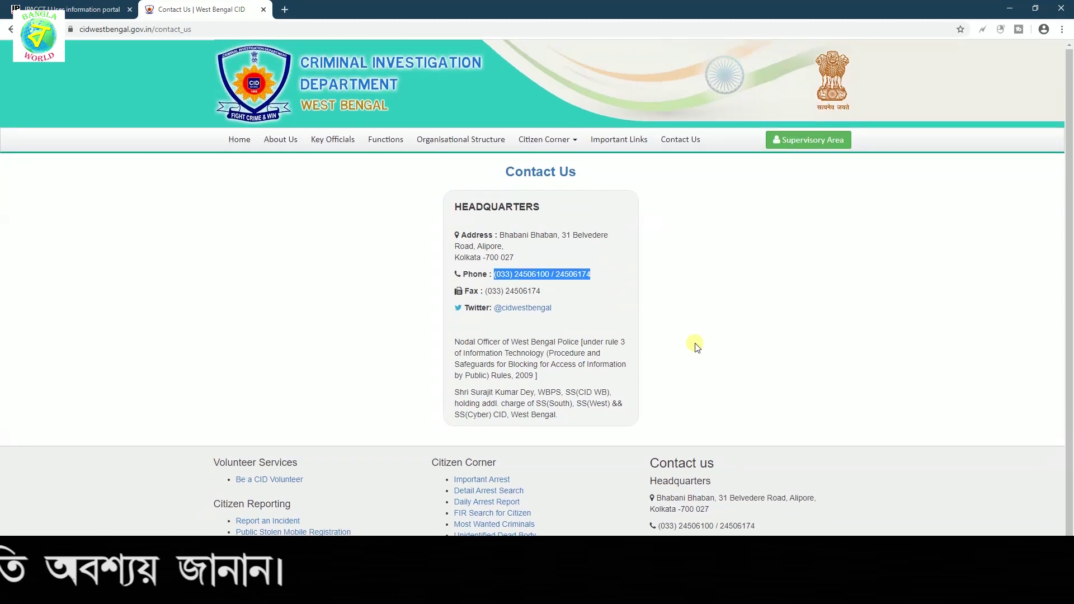
scroll(696, 347, "down", 2)
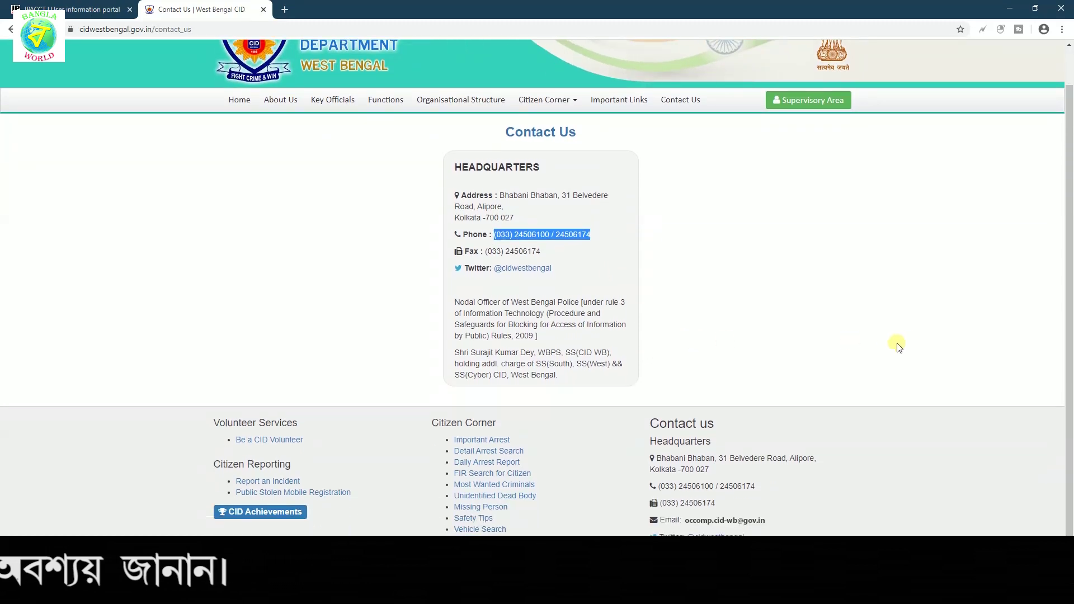
scroll(890, 346, "up", 3)
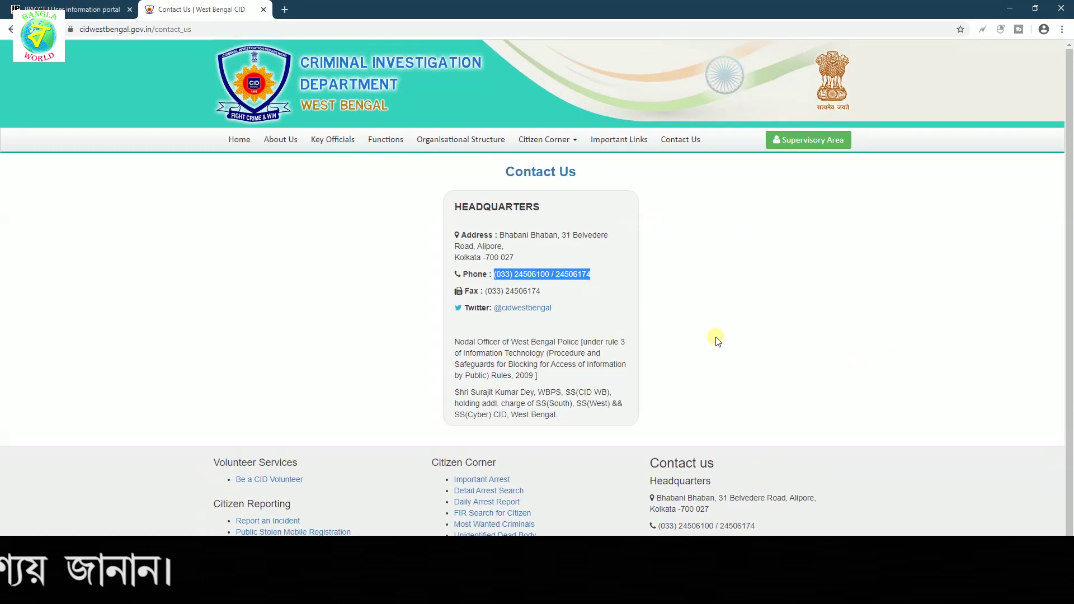
scroll(713, 394, "down", 2)
scroll(714, 394, "up", 2)
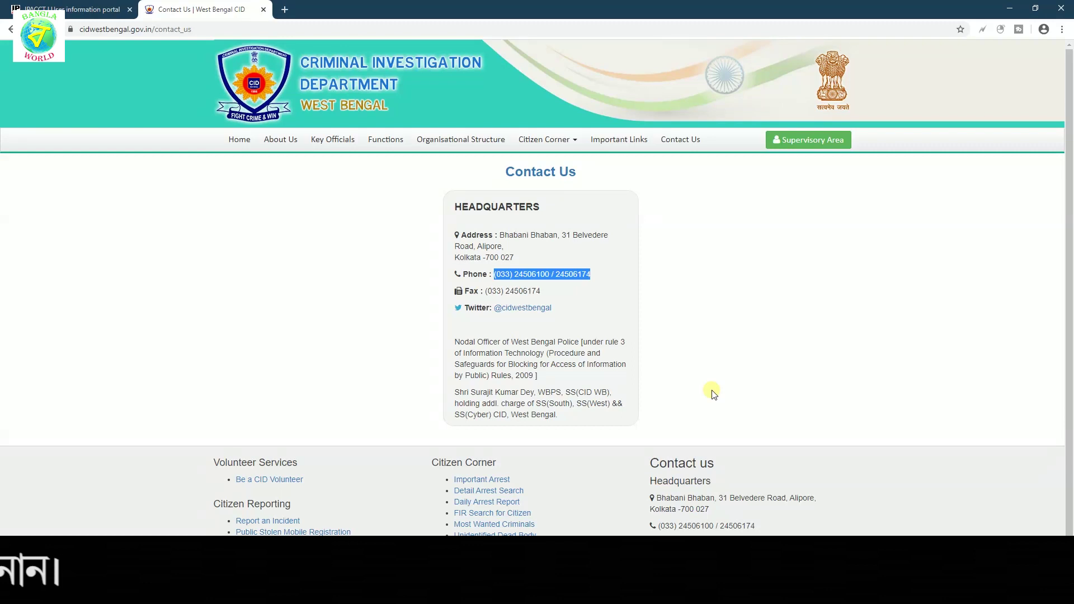
scroll(713, 394, "down", 2)
scroll(714, 395, "up", 2)
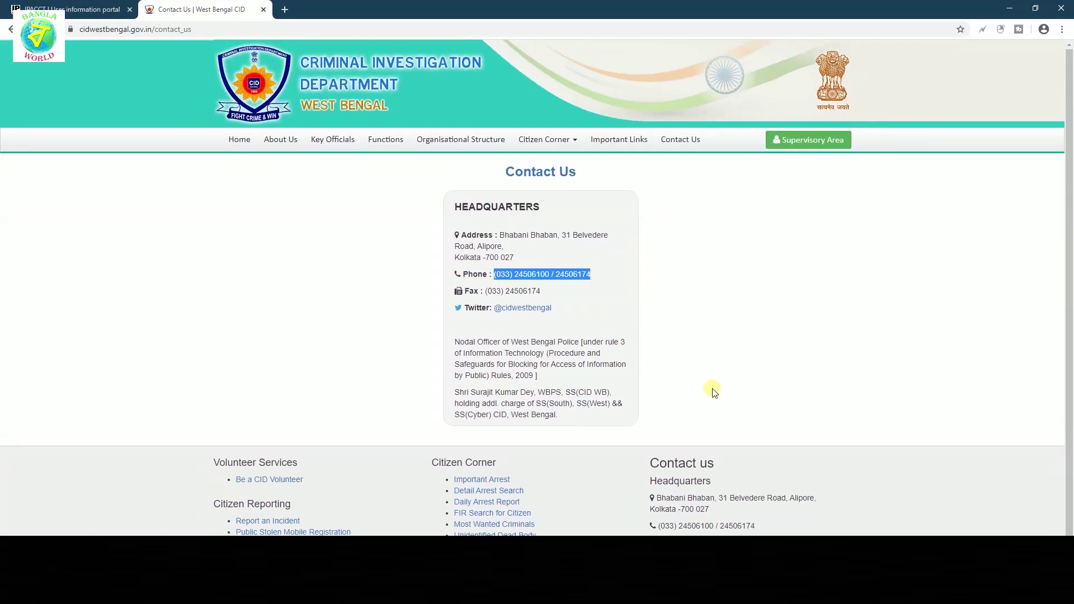
scroll(378, 390, "down", 1)
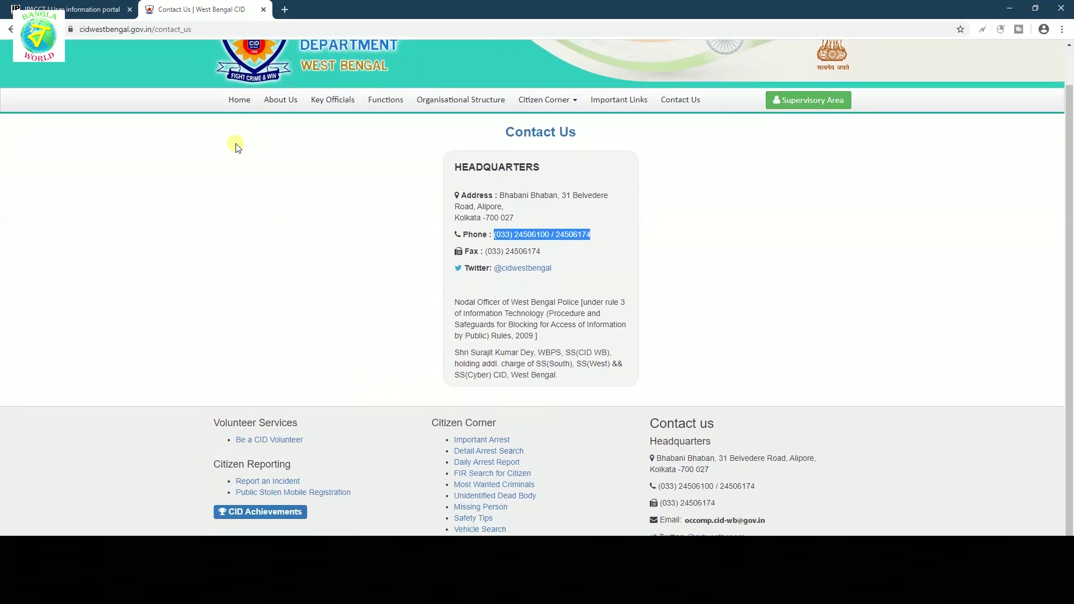